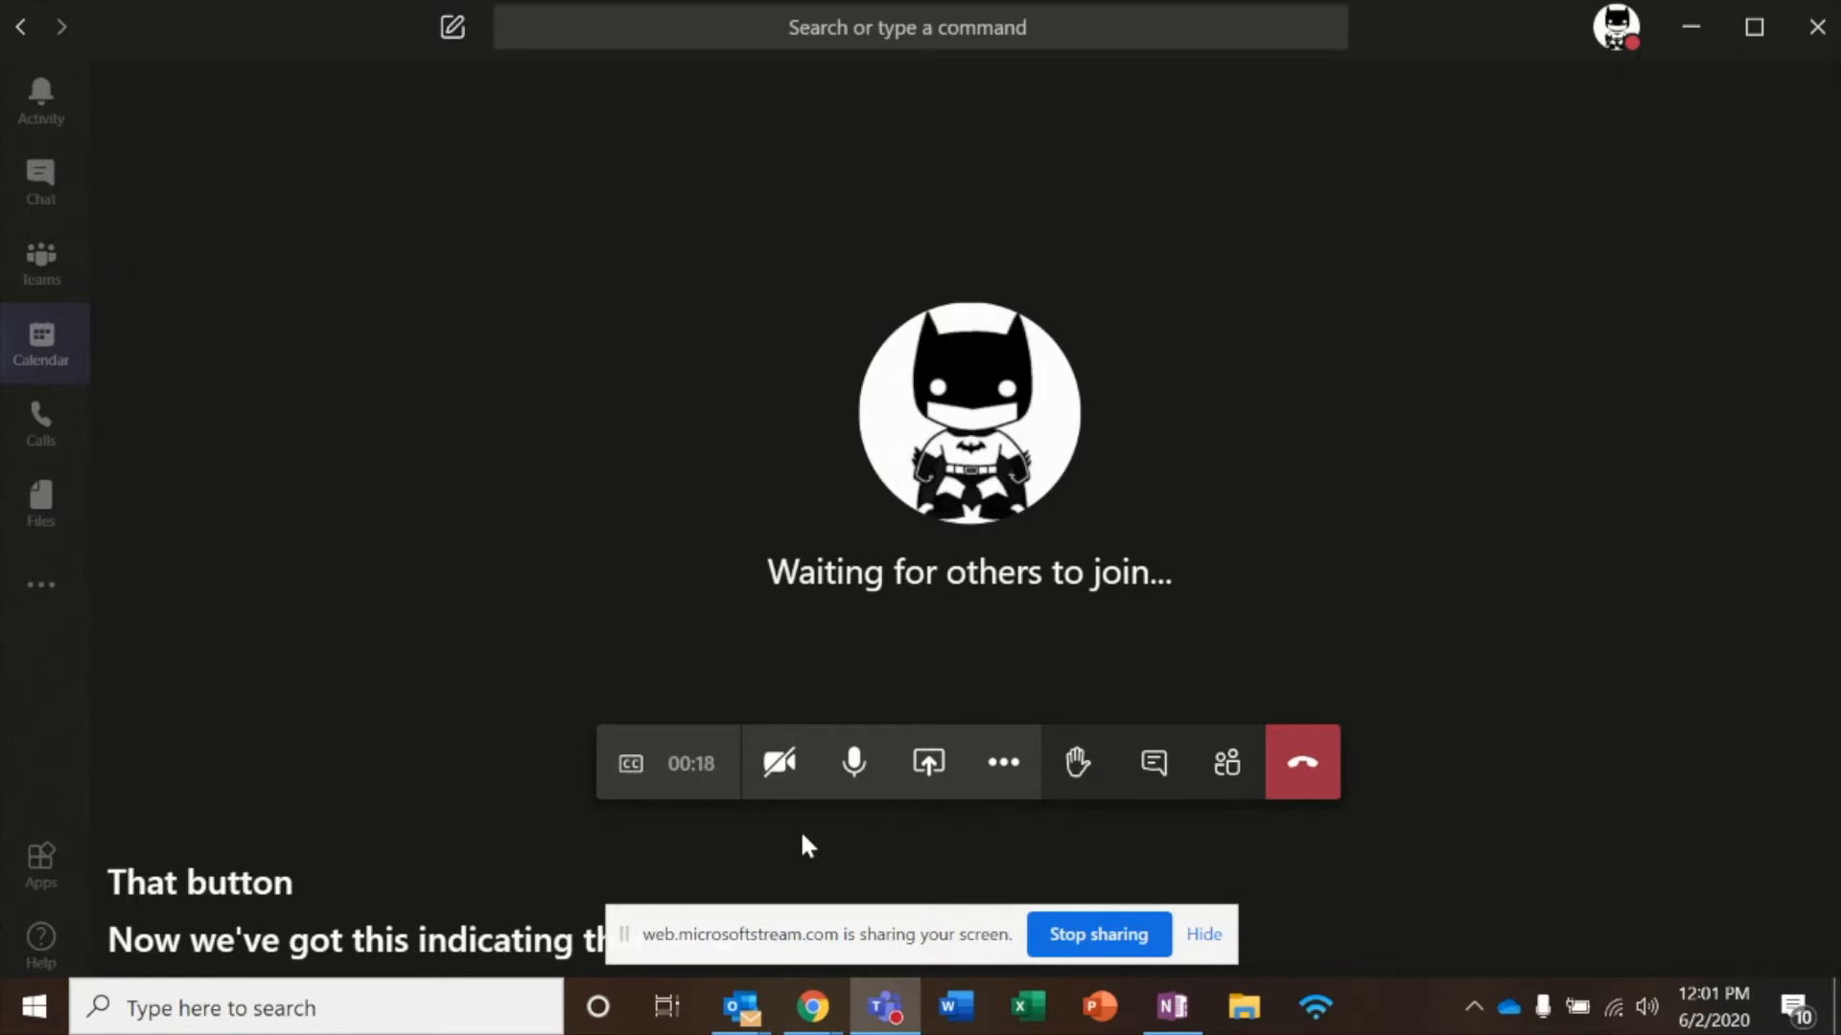
# Start recording the Teams meeting, then hang up the call.
pyautogui.moveTo(820, 834)
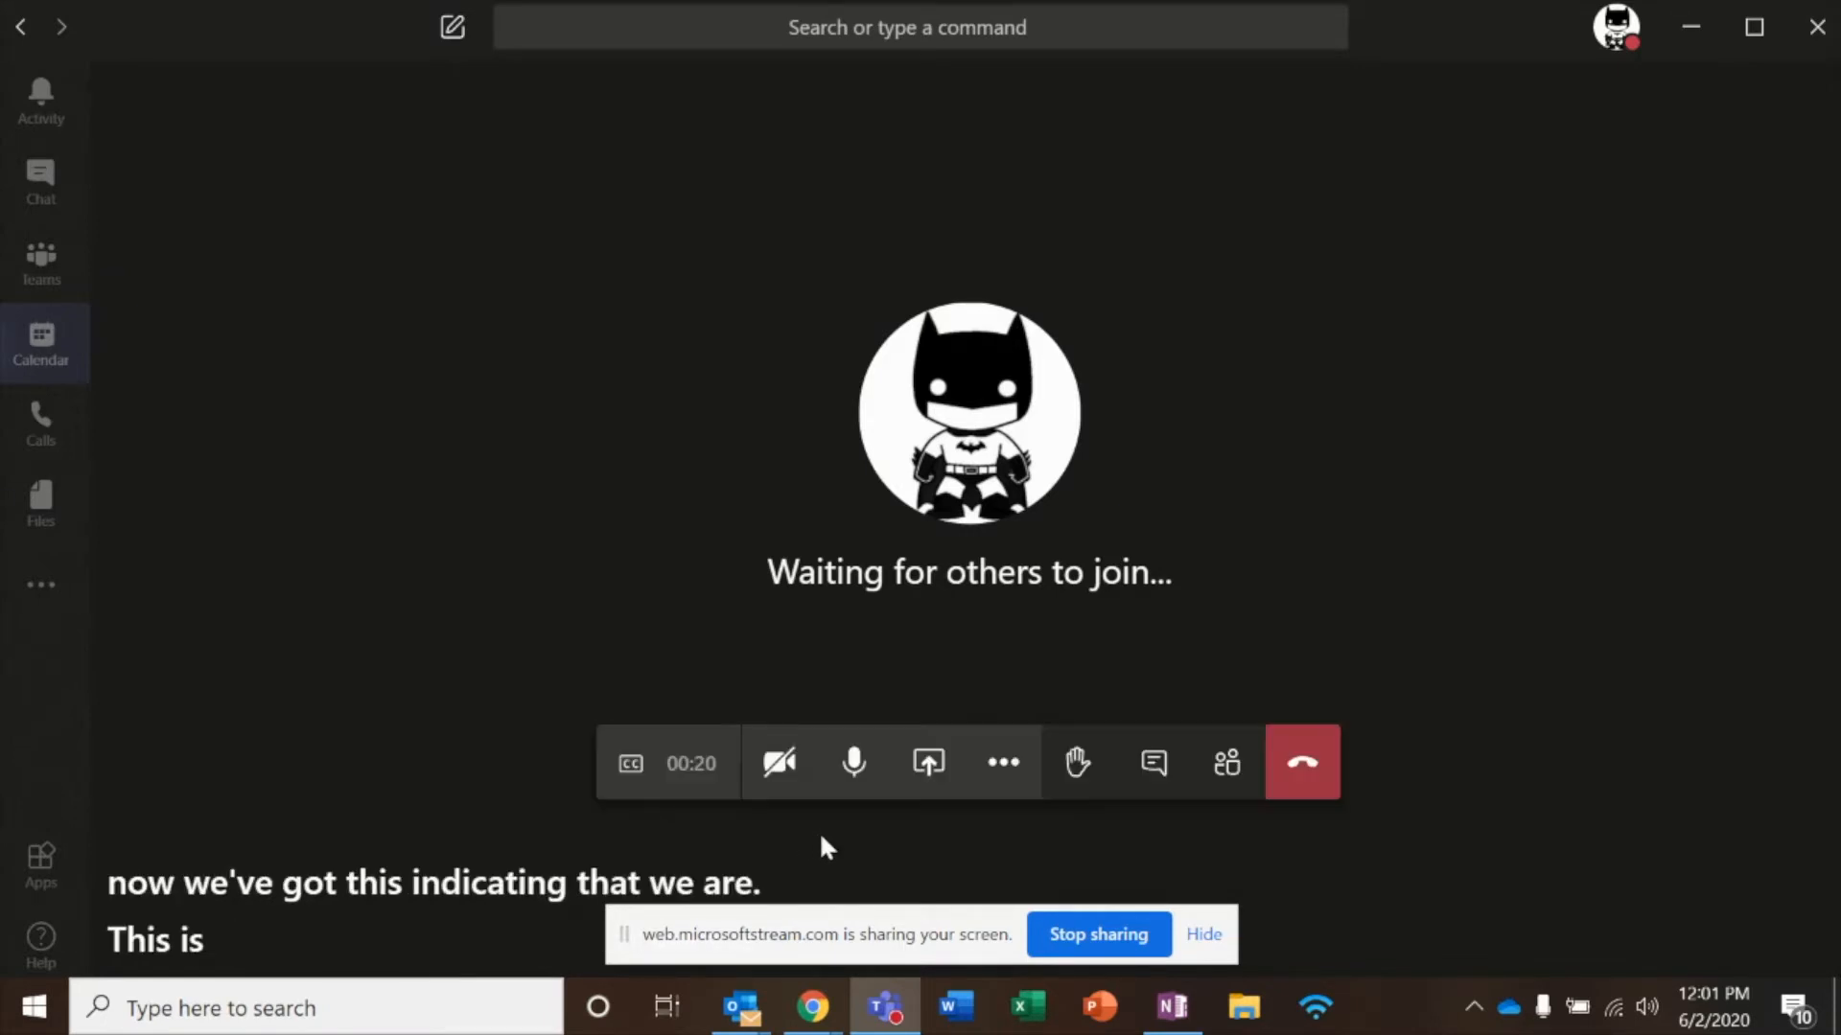
pyautogui.click(1007, 767)
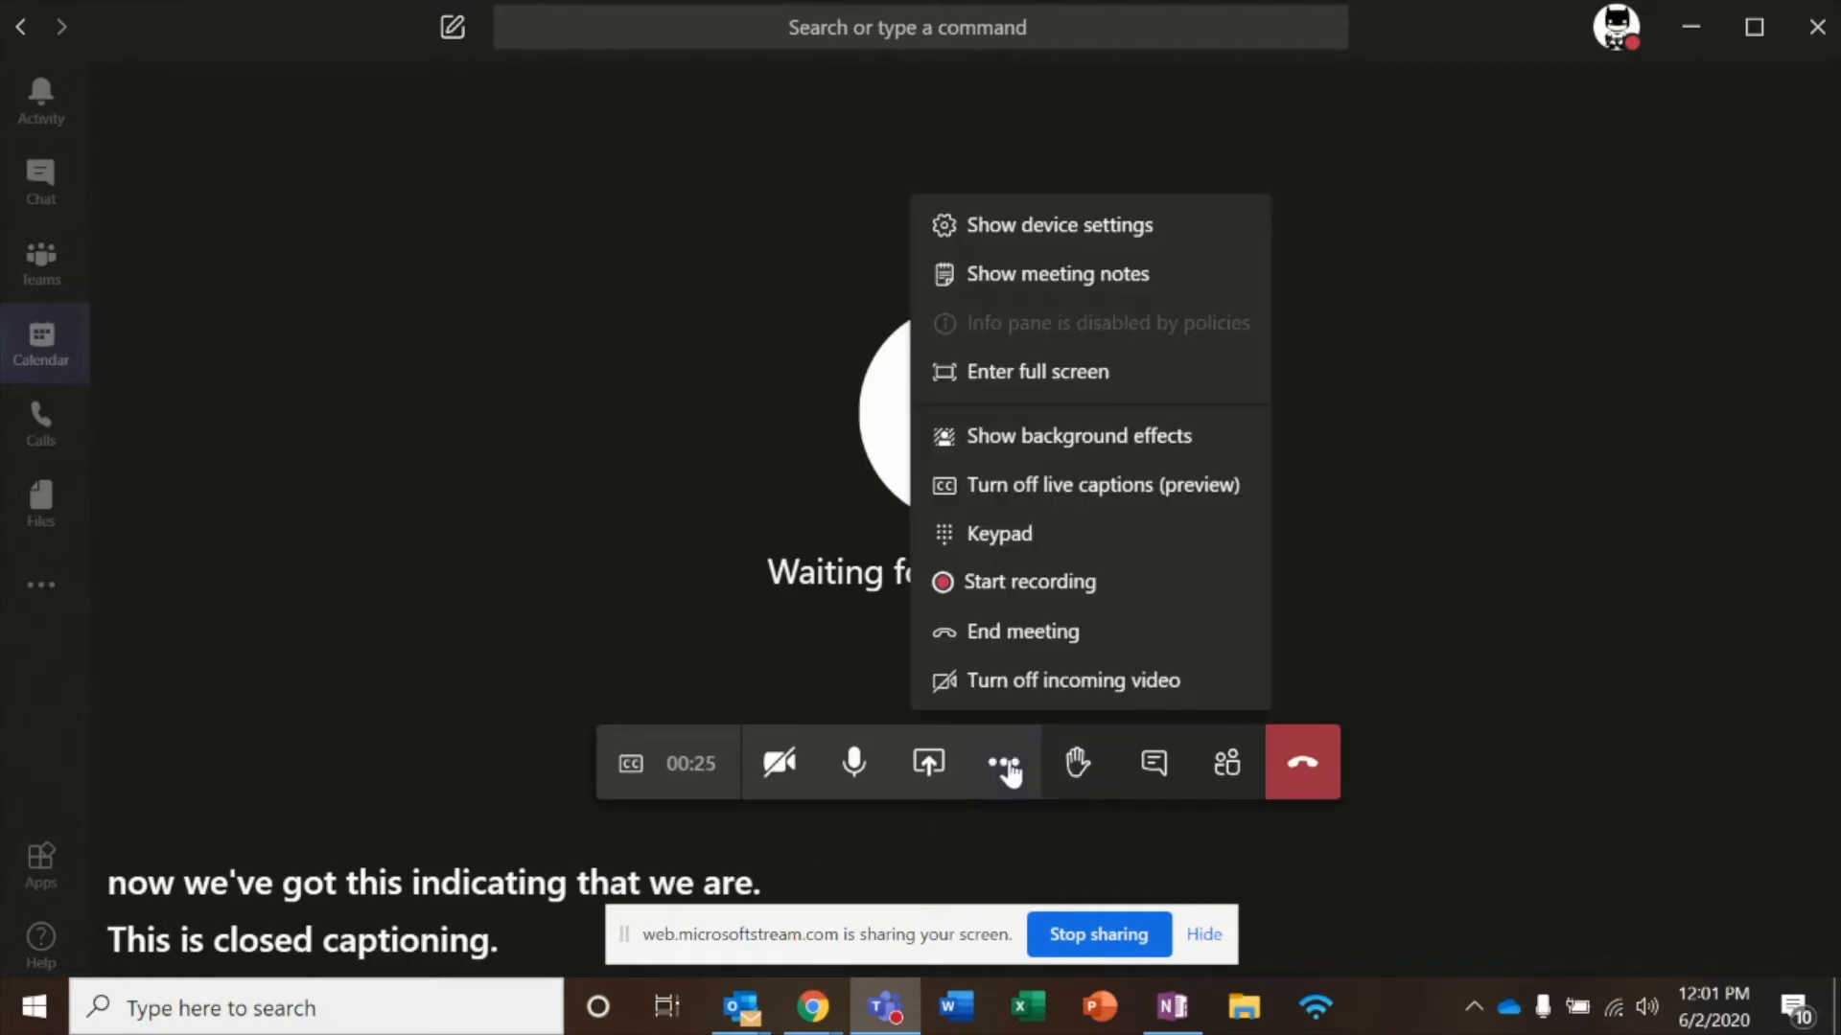
pyautogui.click(987, 587)
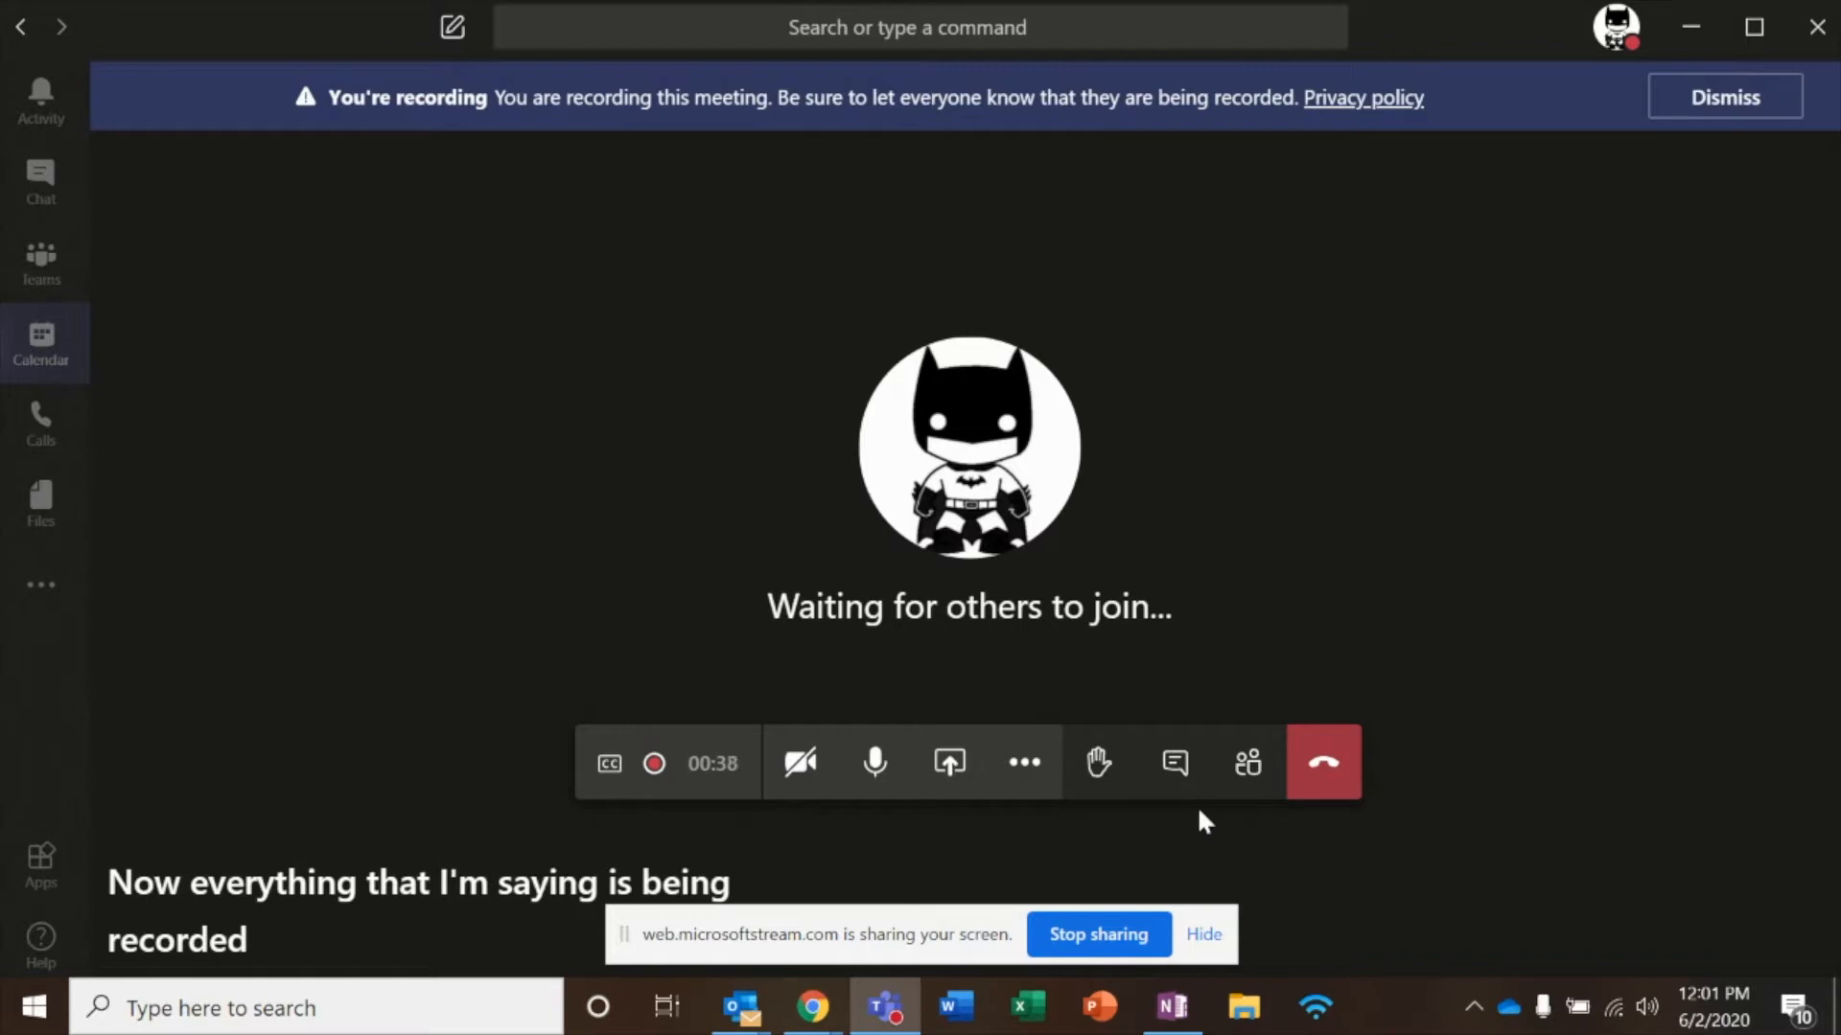
pyautogui.click(1321, 778)
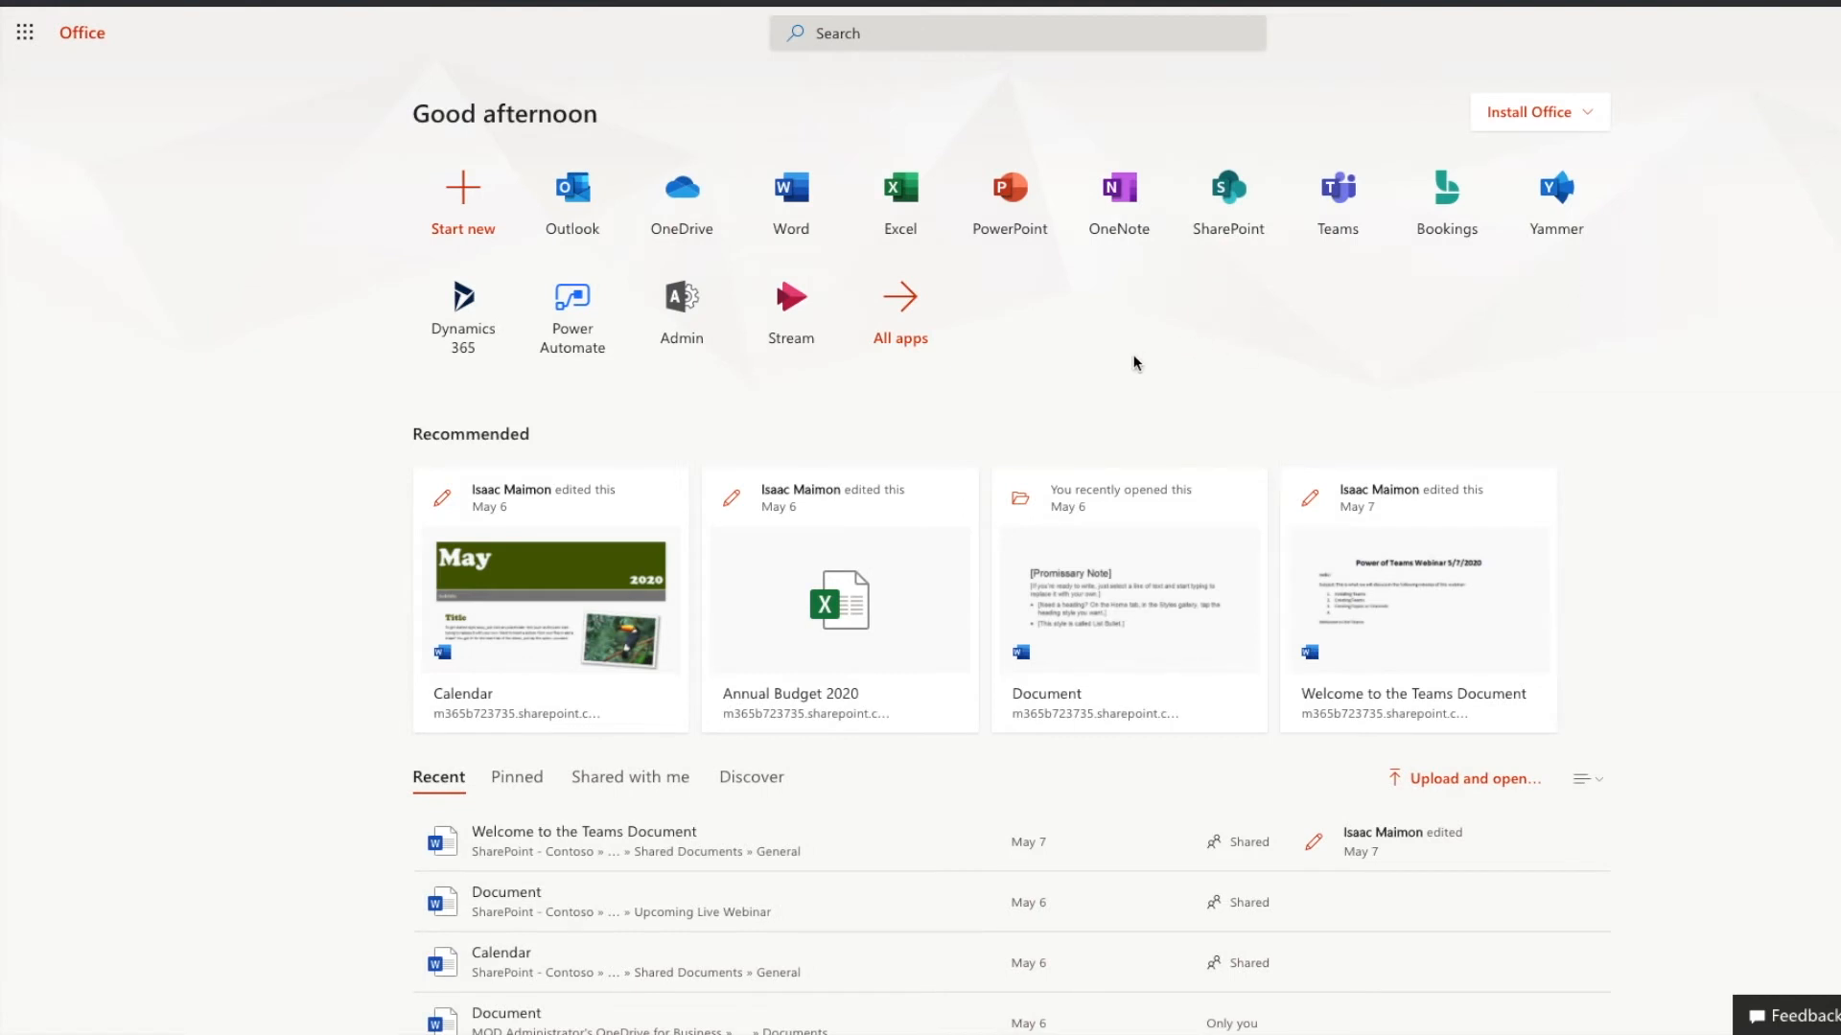
# Open Stream and go to your videos, then open the Teams Transcribe Test video.
pyautogui.click(791, 299)
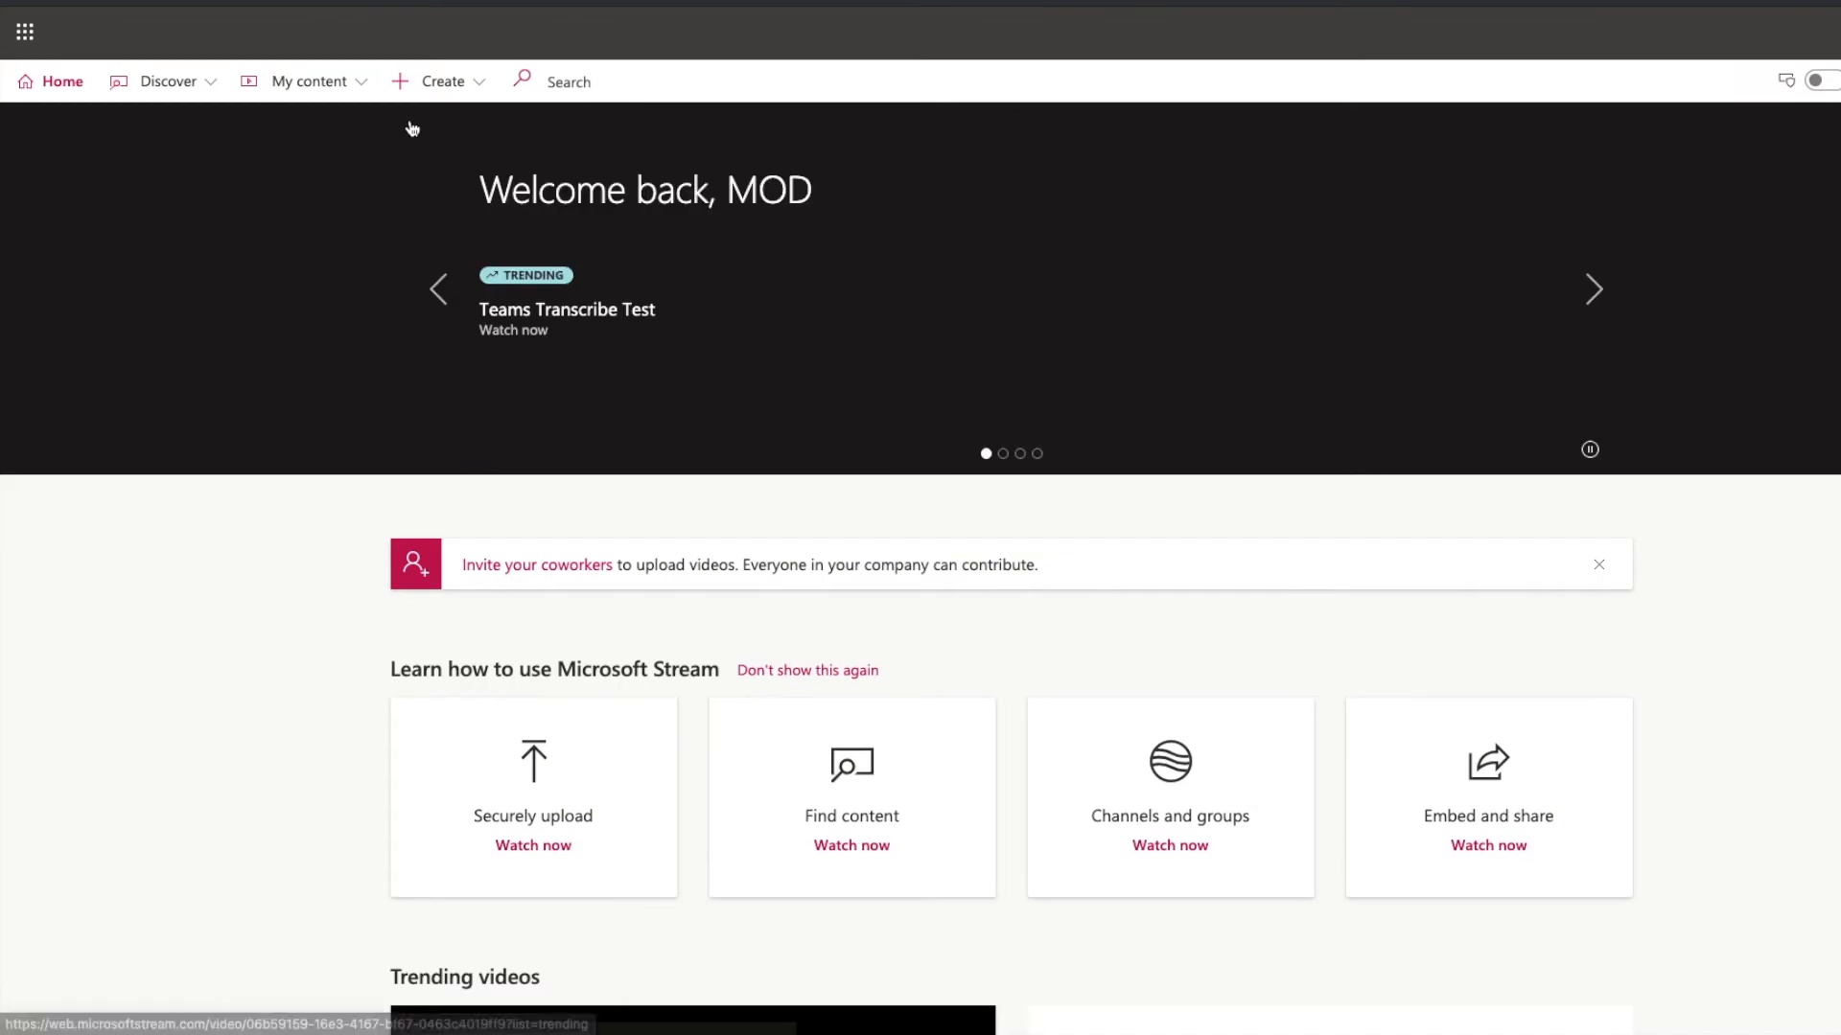
pyautogui.click(356, 86)
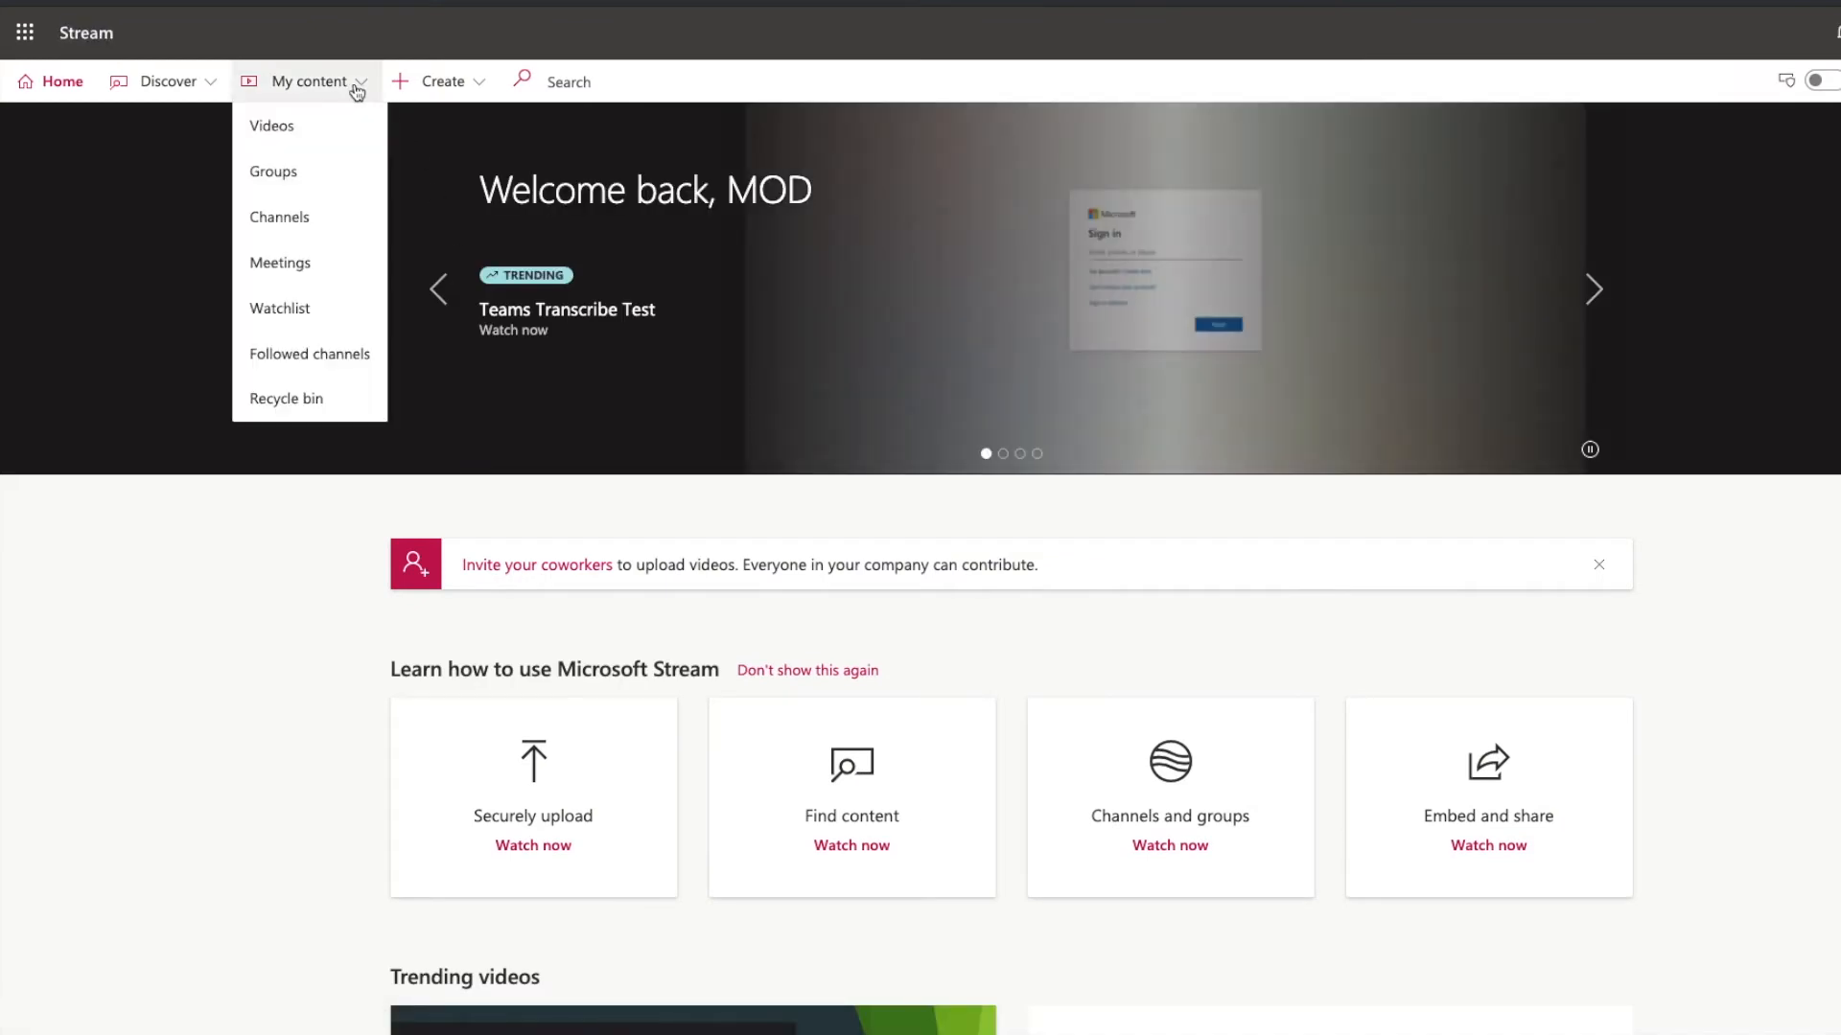
pyautogui.click(272, 129)
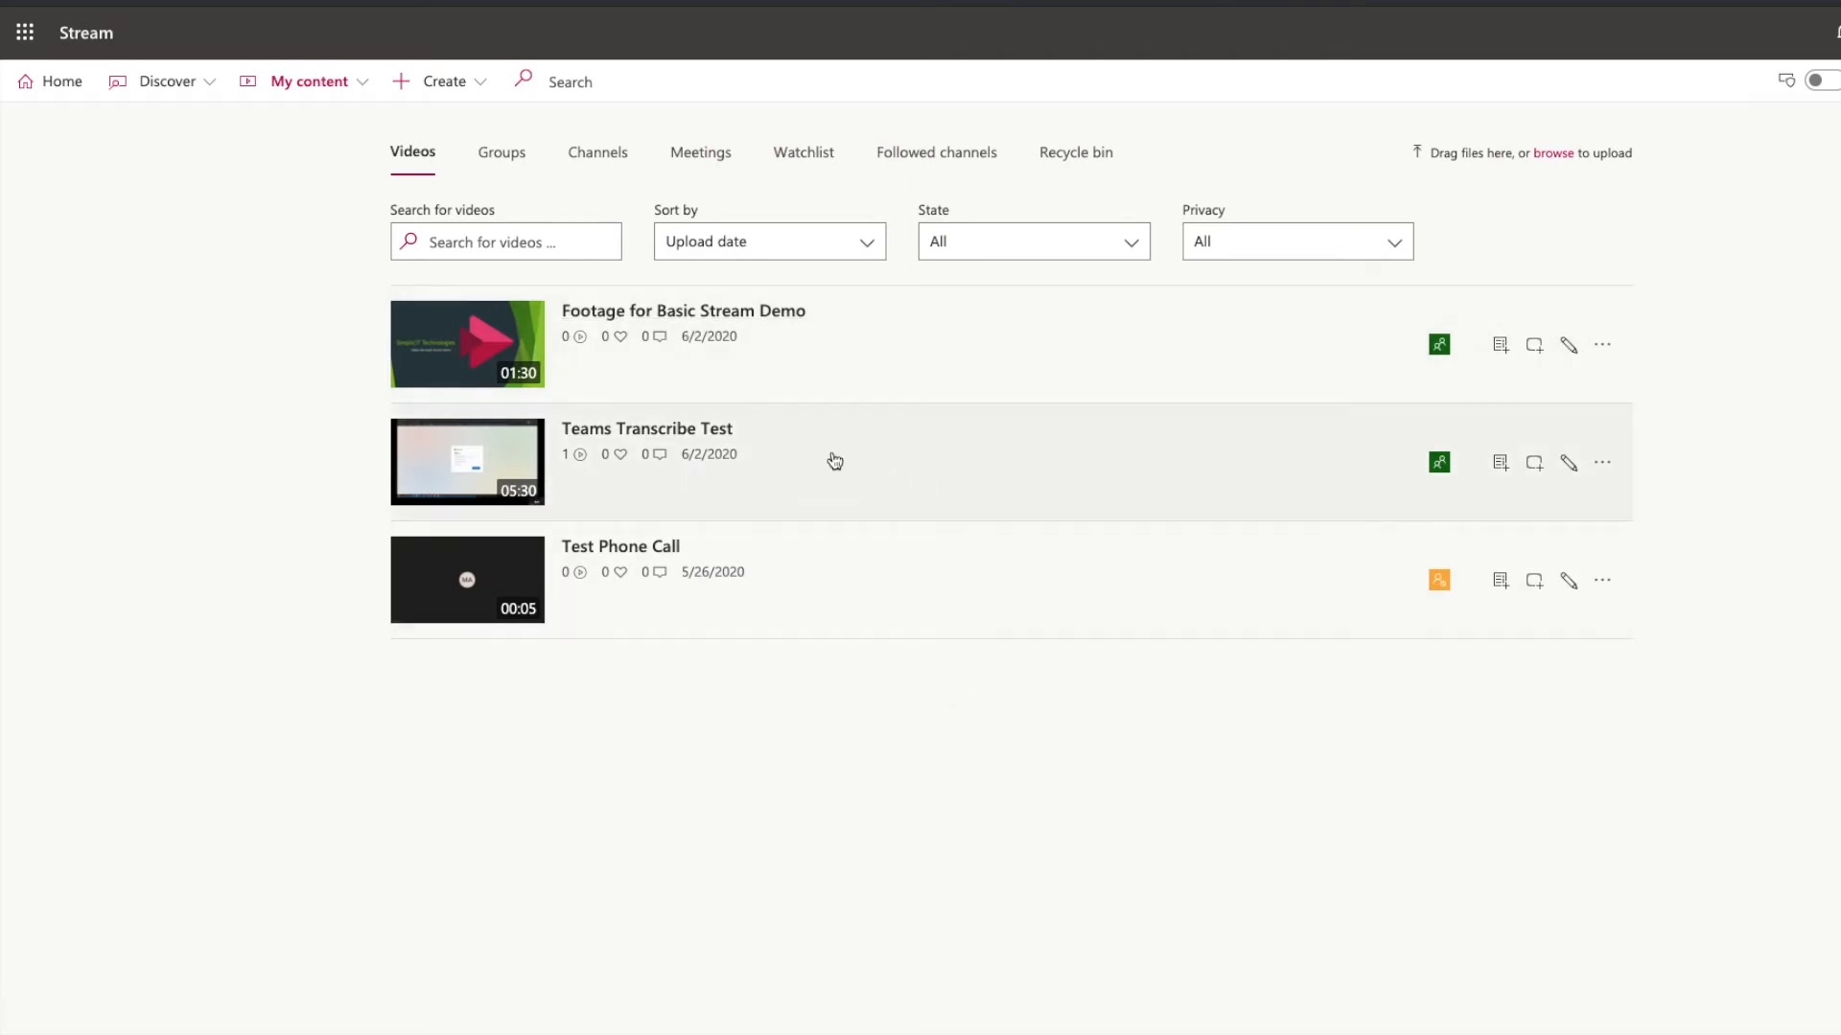
pyautogui.click(664, 433)
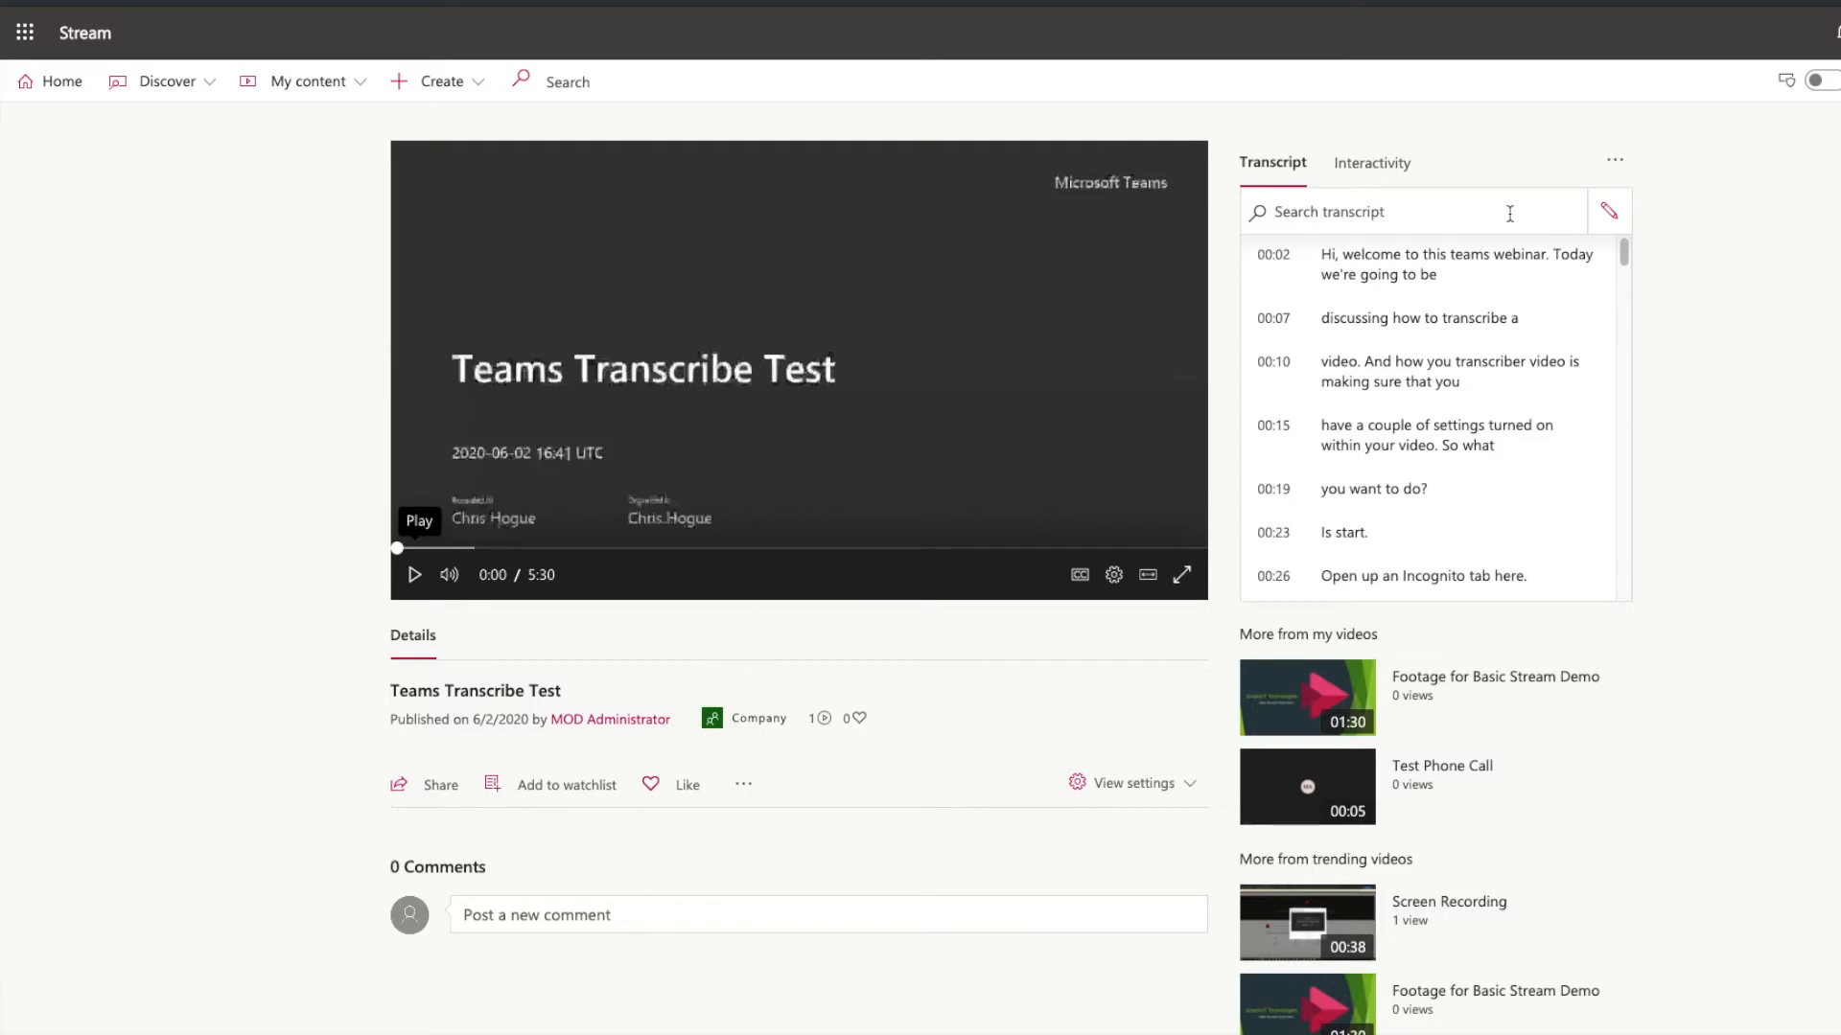
# Edit the transcript line at 00:10 so it reads "transcribe a video" and save the change.
pyautogui.click(1611, 221)
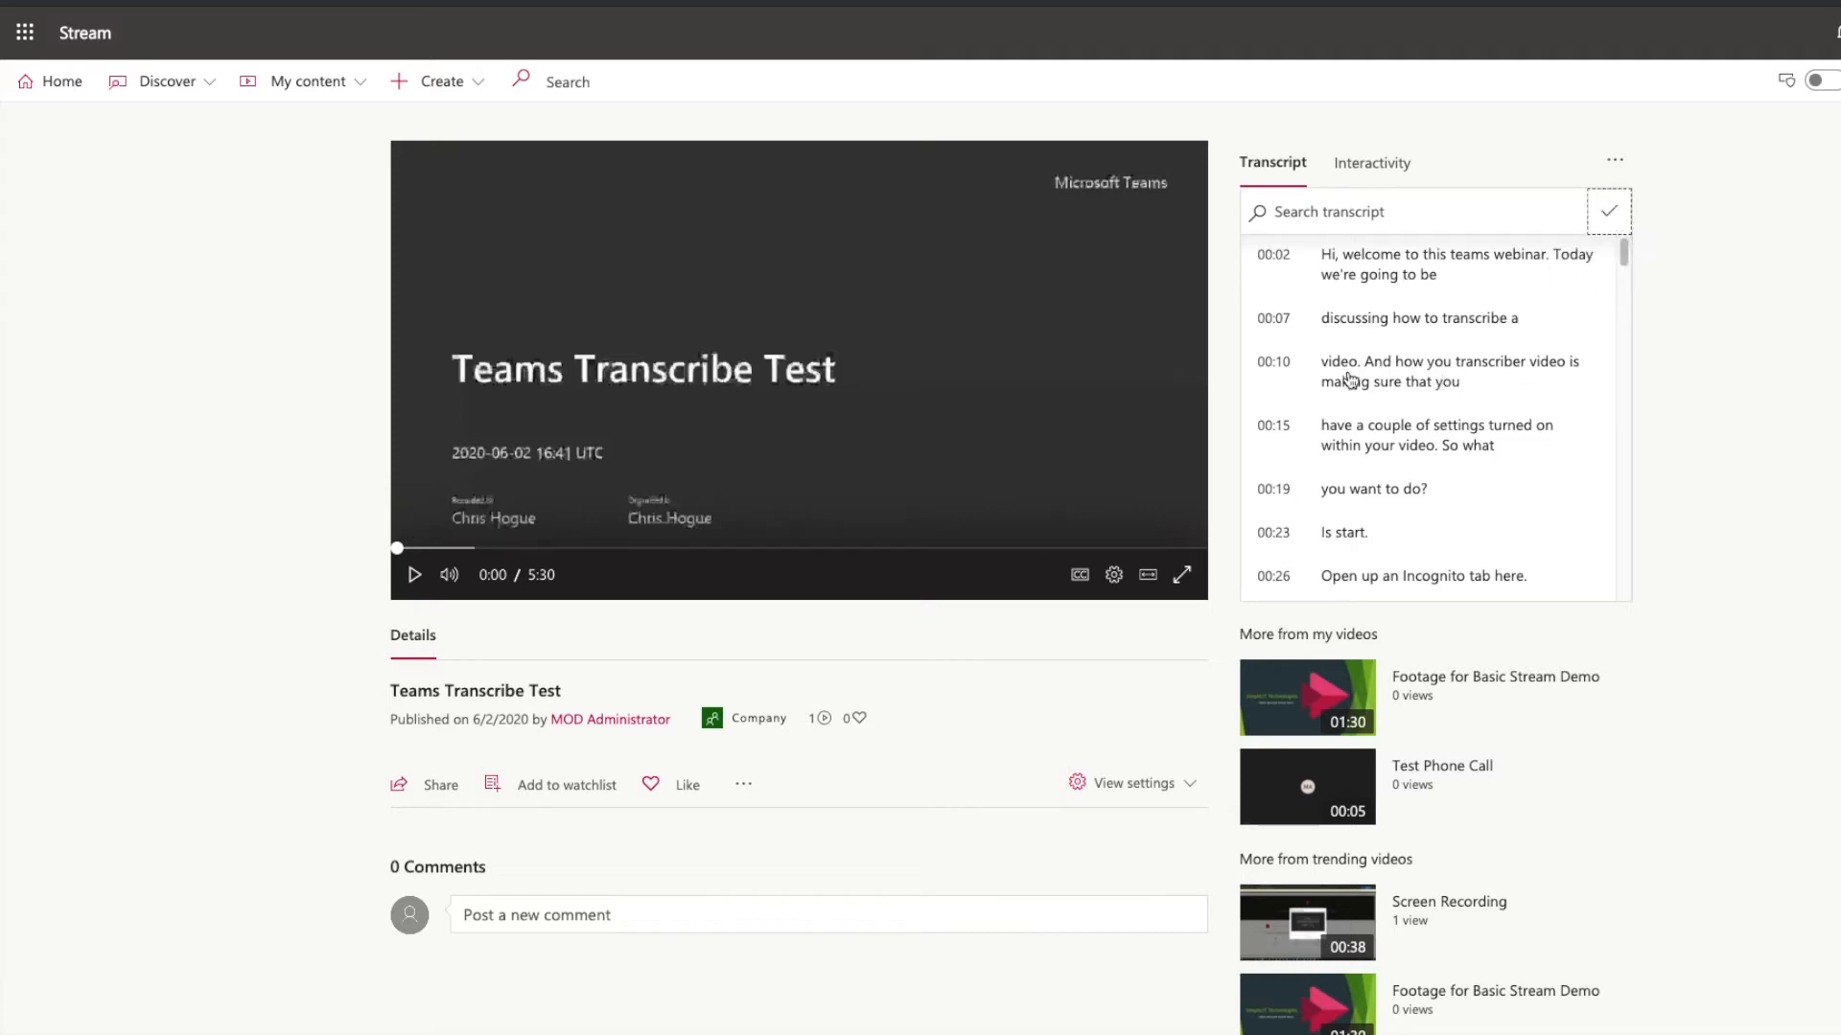
pyautogui.click(1350, 382)
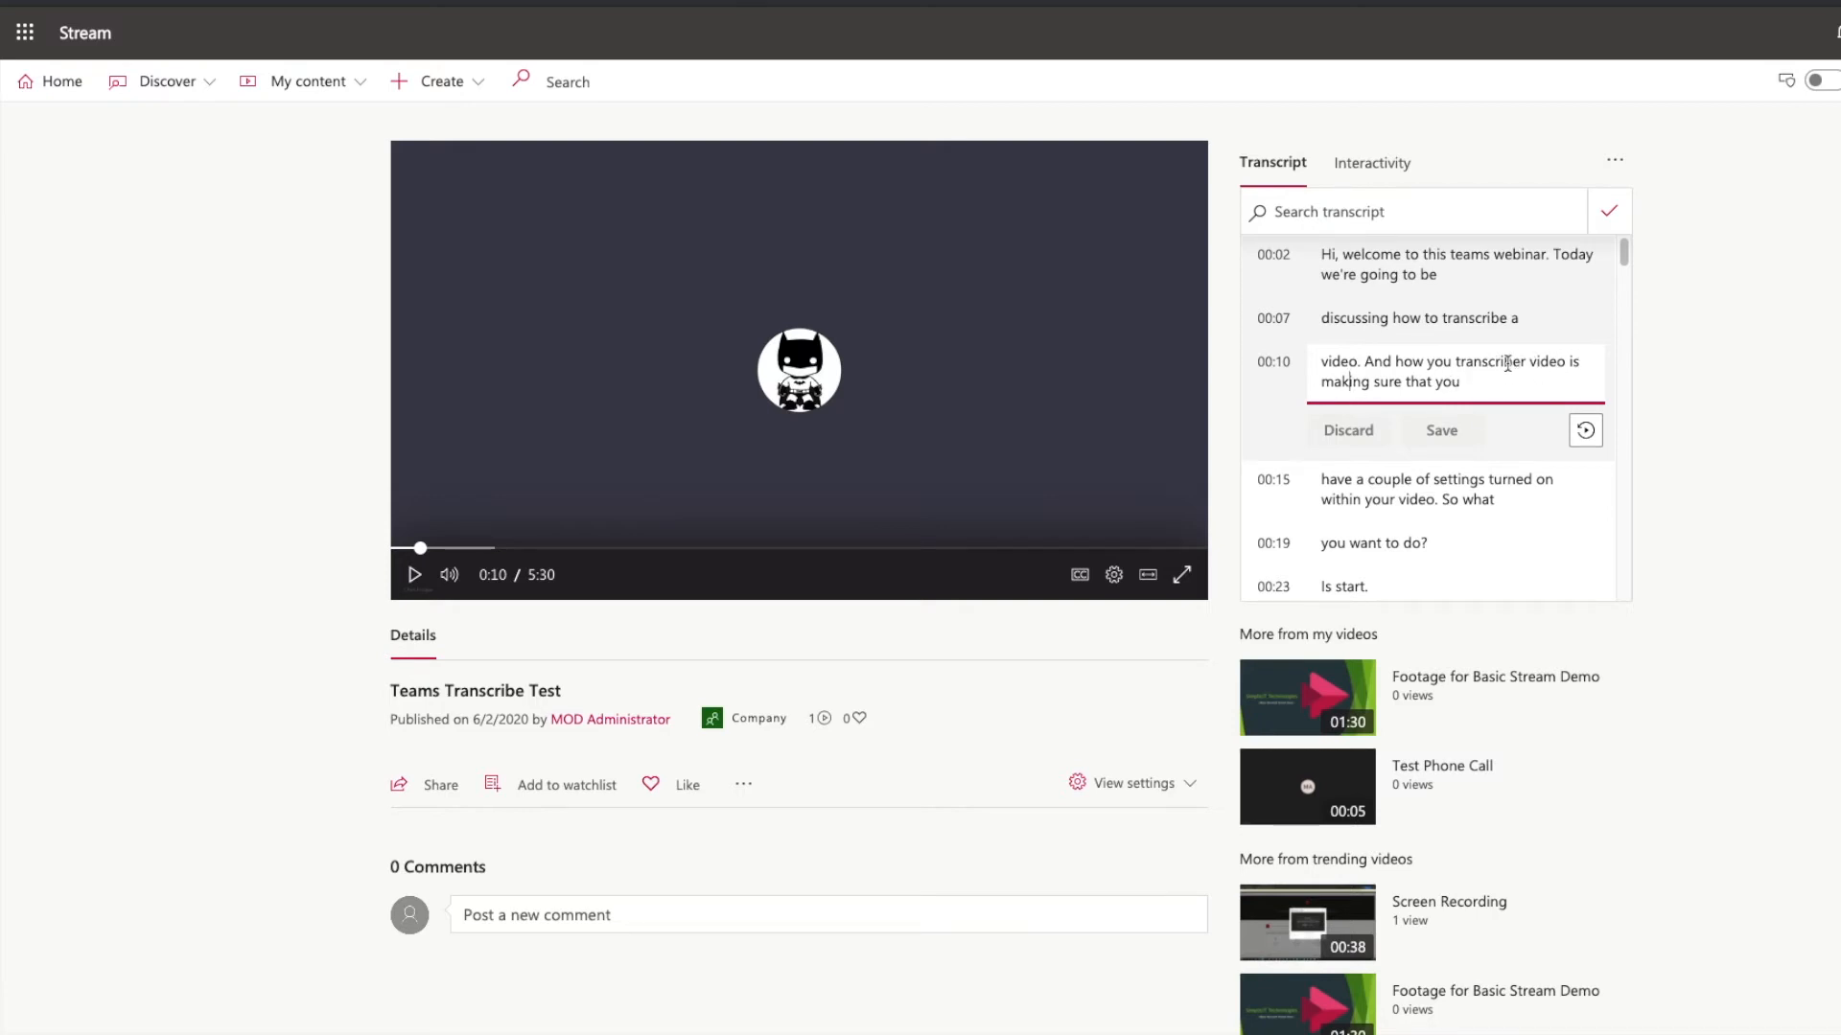
pyautogui.press('Right')
pyautogui.press('Right')
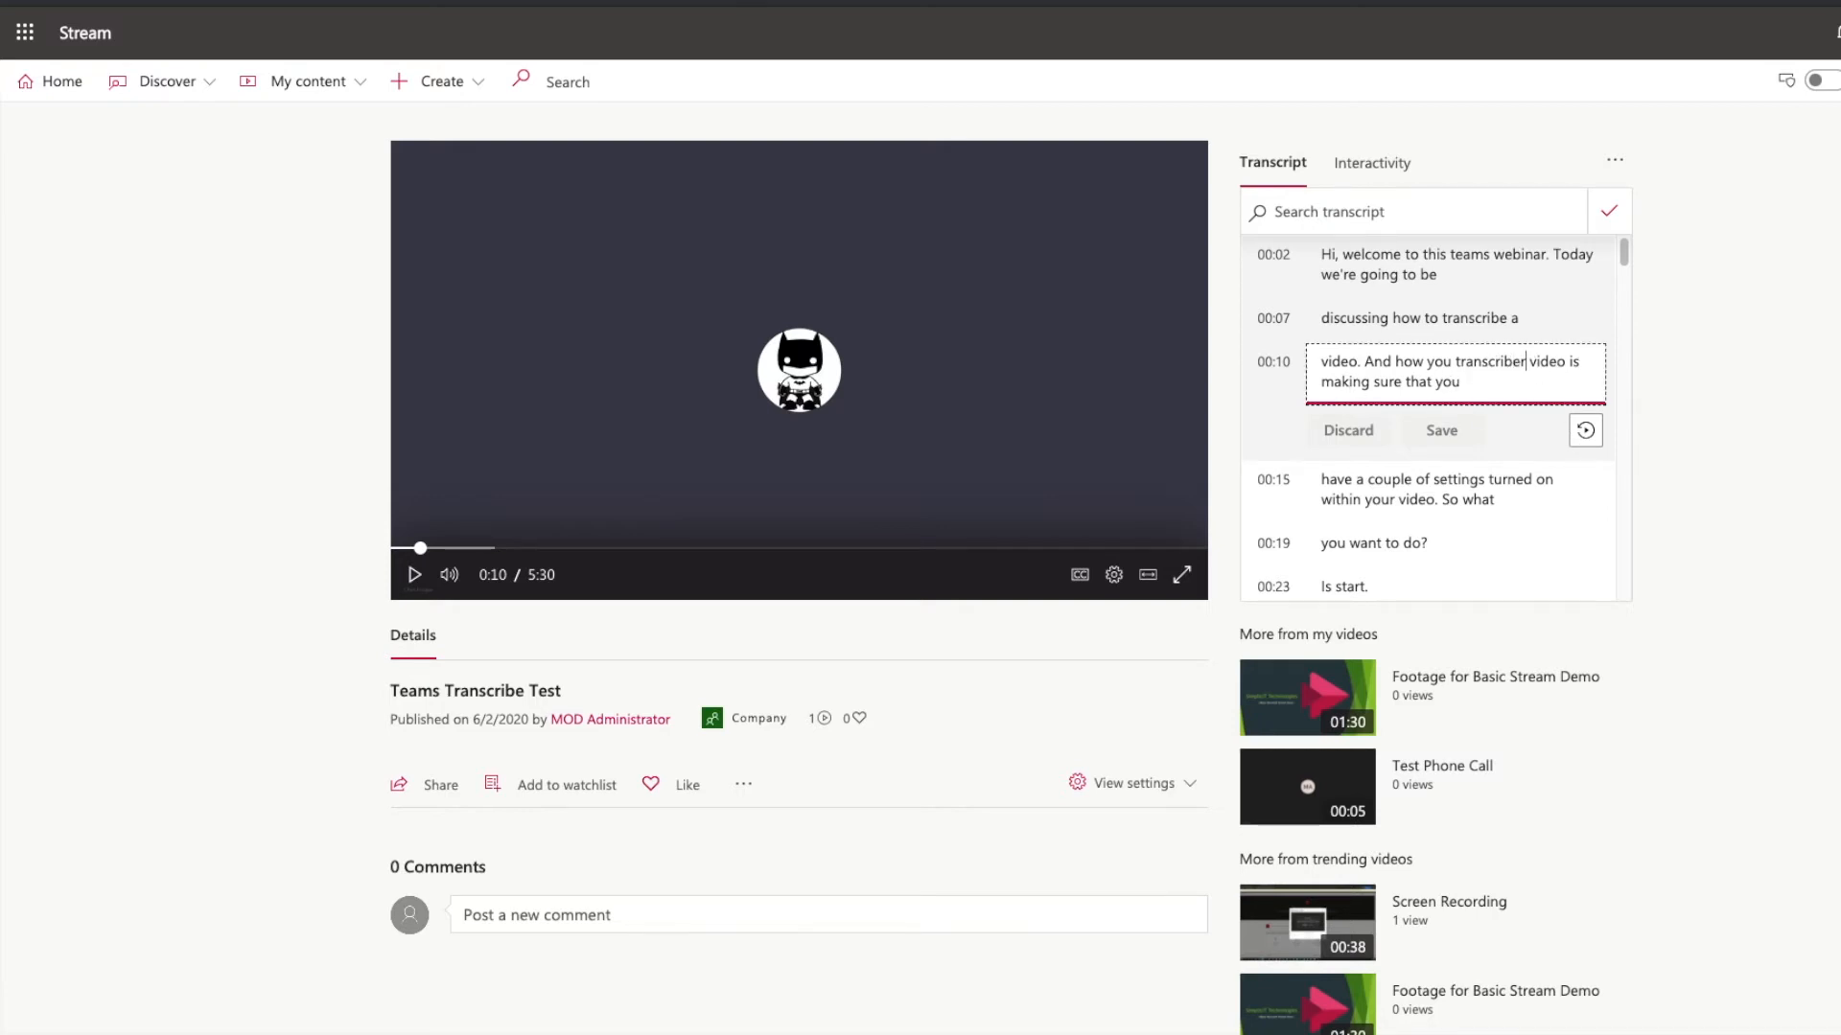
pyautogui.press('BackSpace')
pyautogui.write('a')
pyautogui.click(1456, 434)
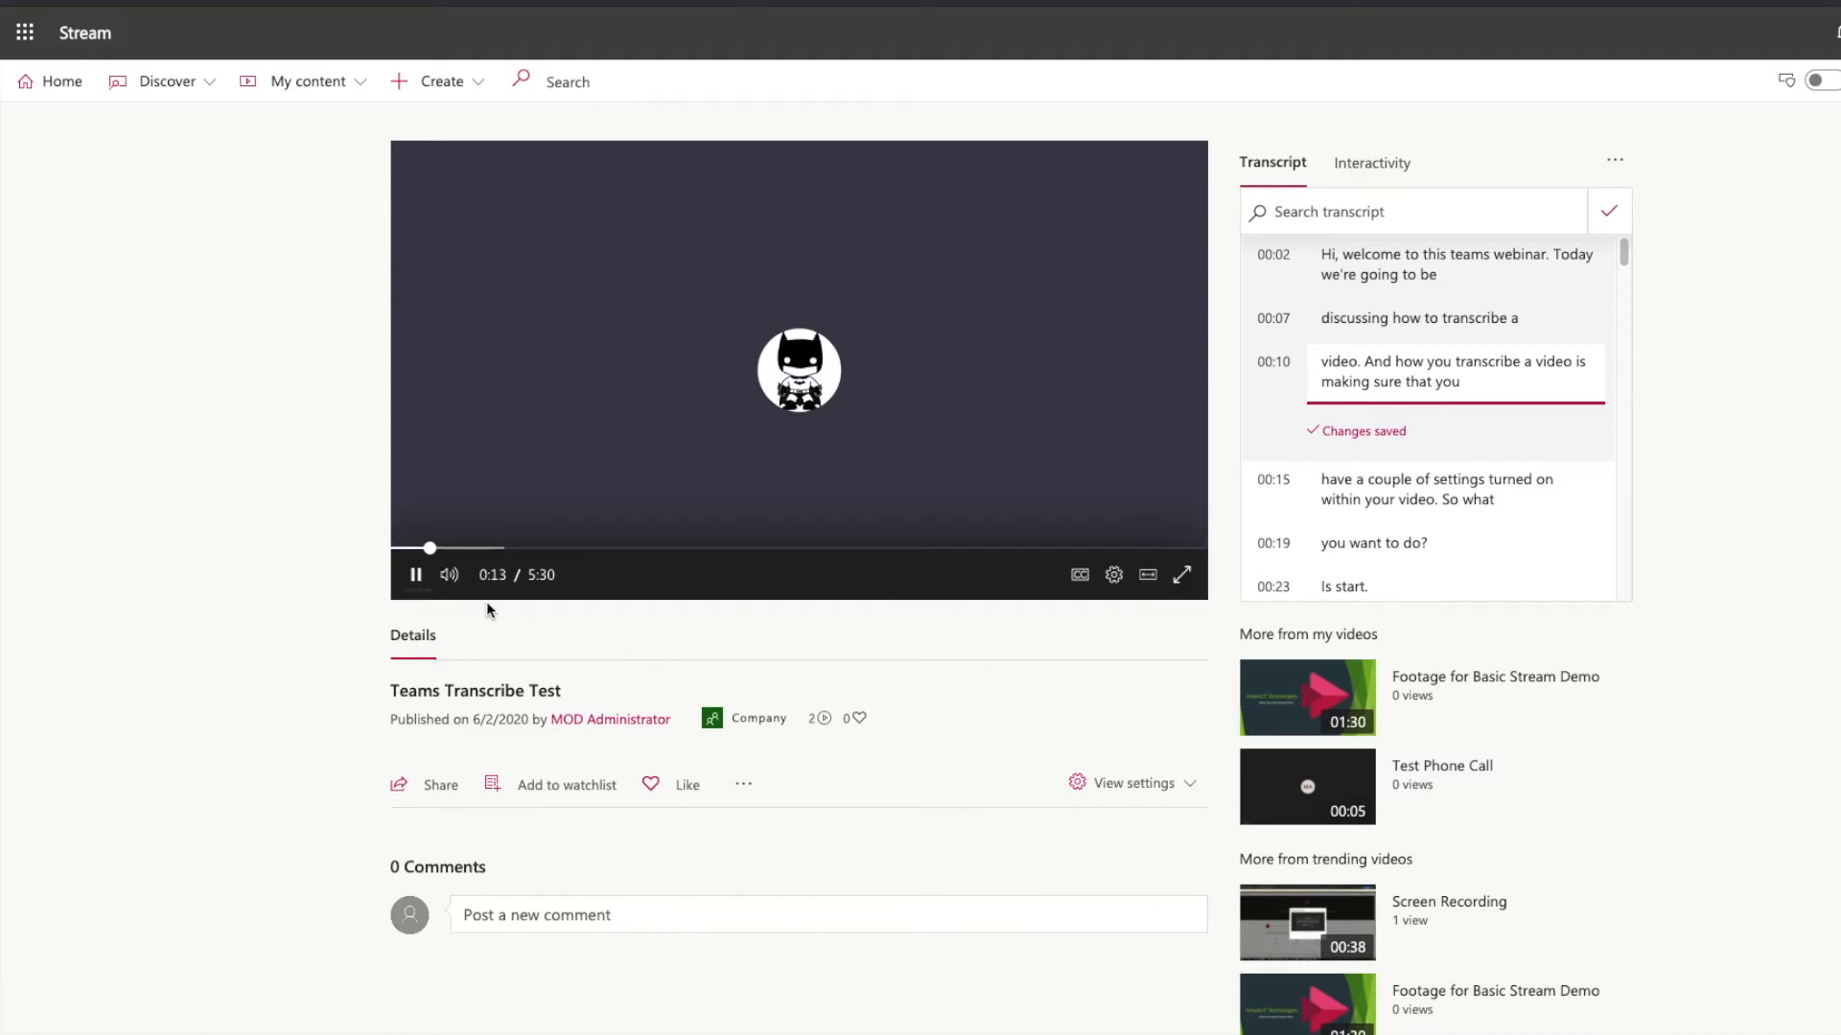
# Pause playback and scroll through the transcript.
pyautogui.click(418, 577)
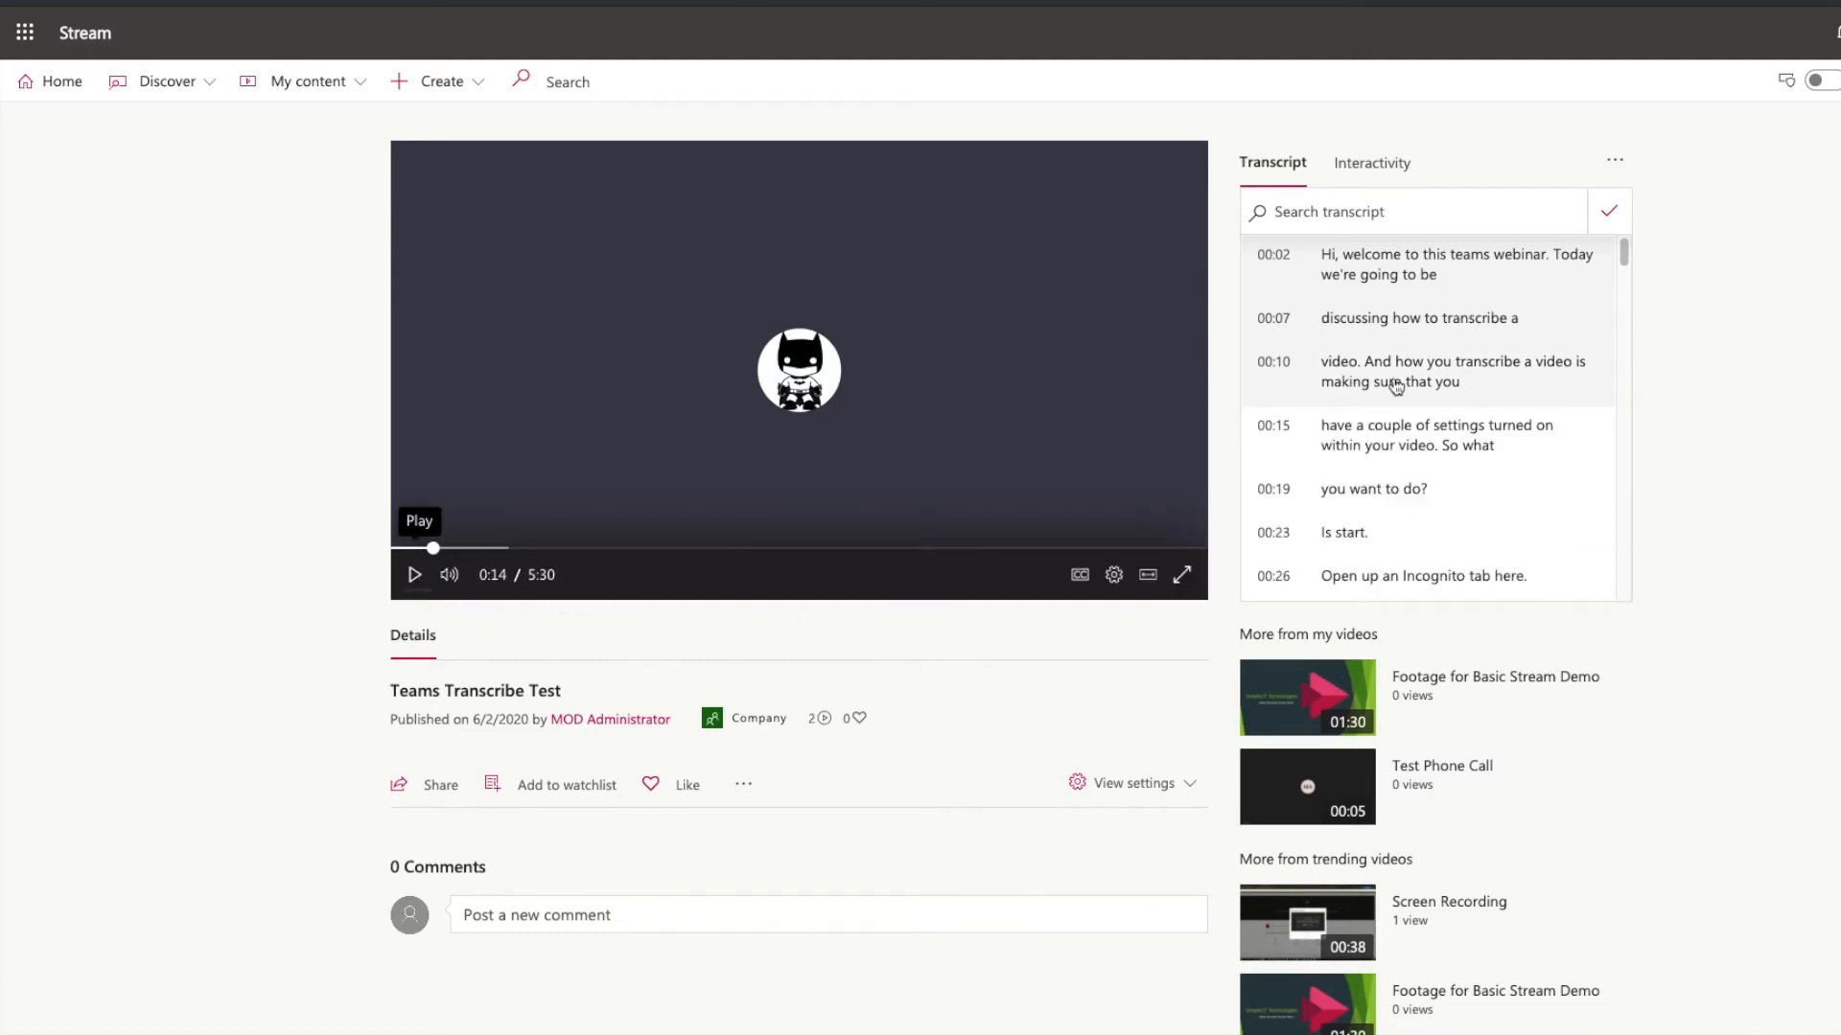
pyautogui.scroll(-8, 1491, 326)
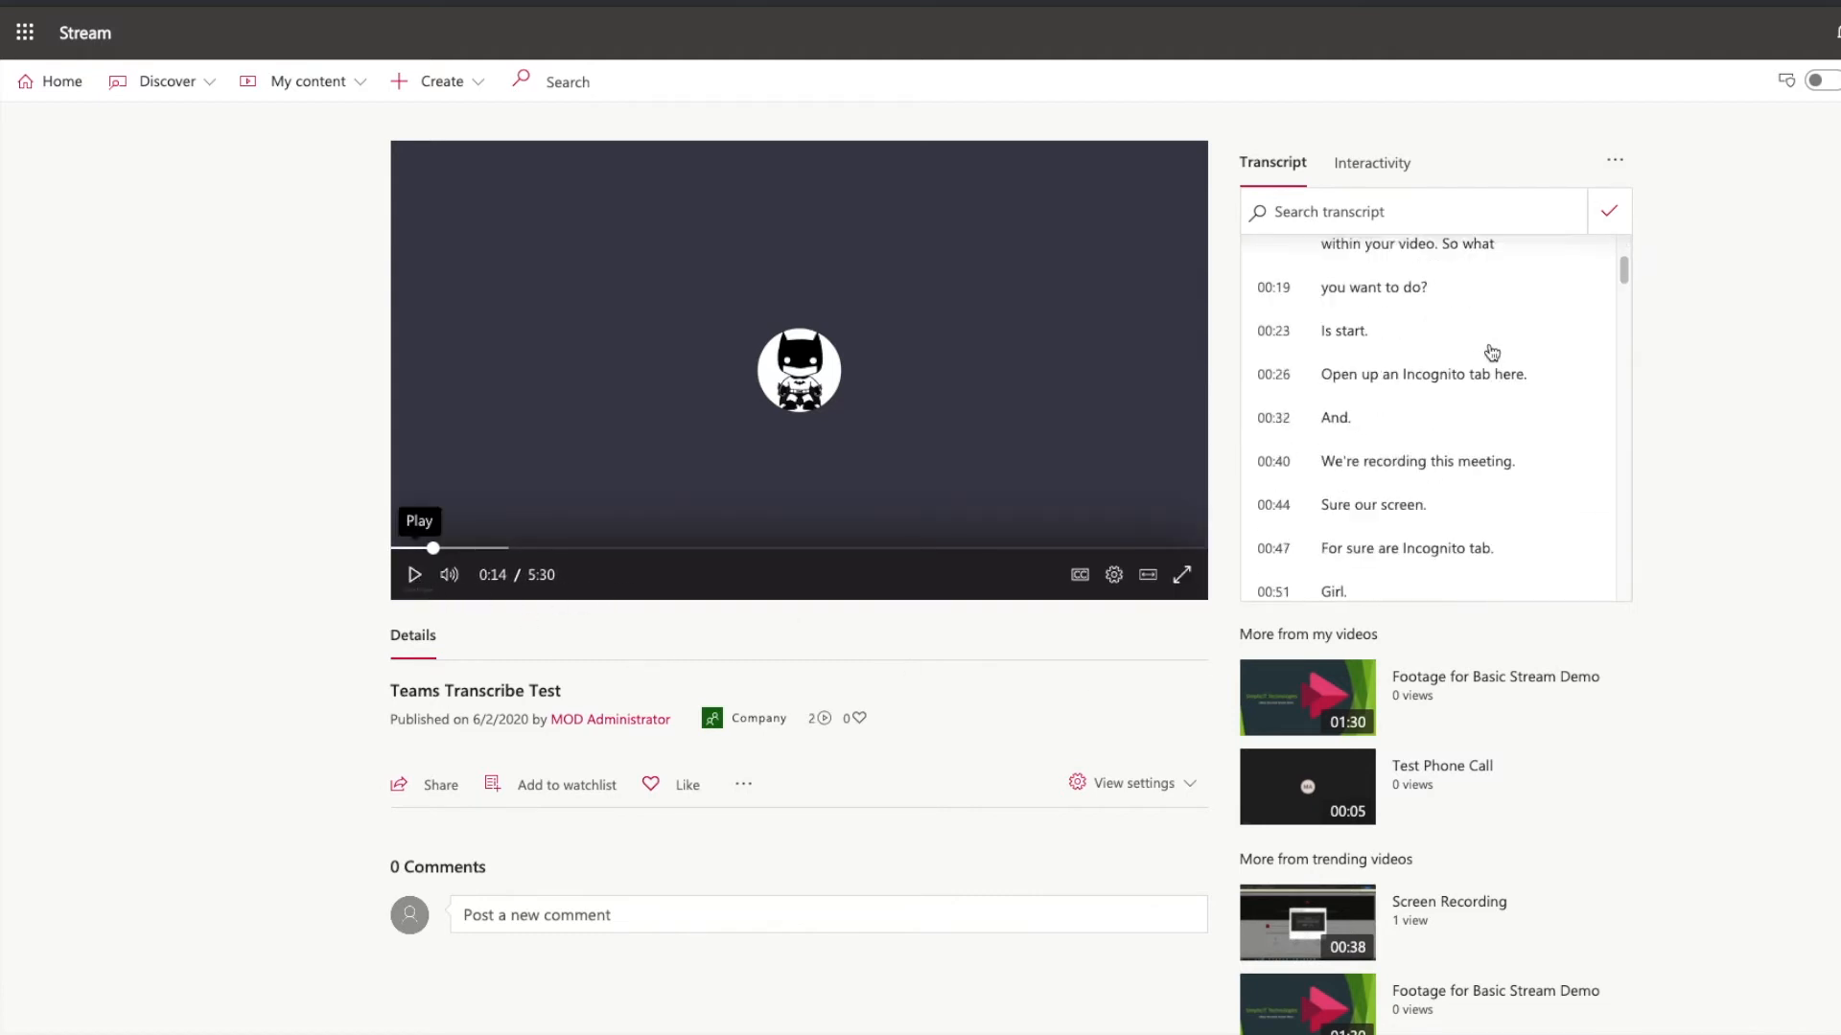
pyautogui.scroll(-20, 1438, 482)
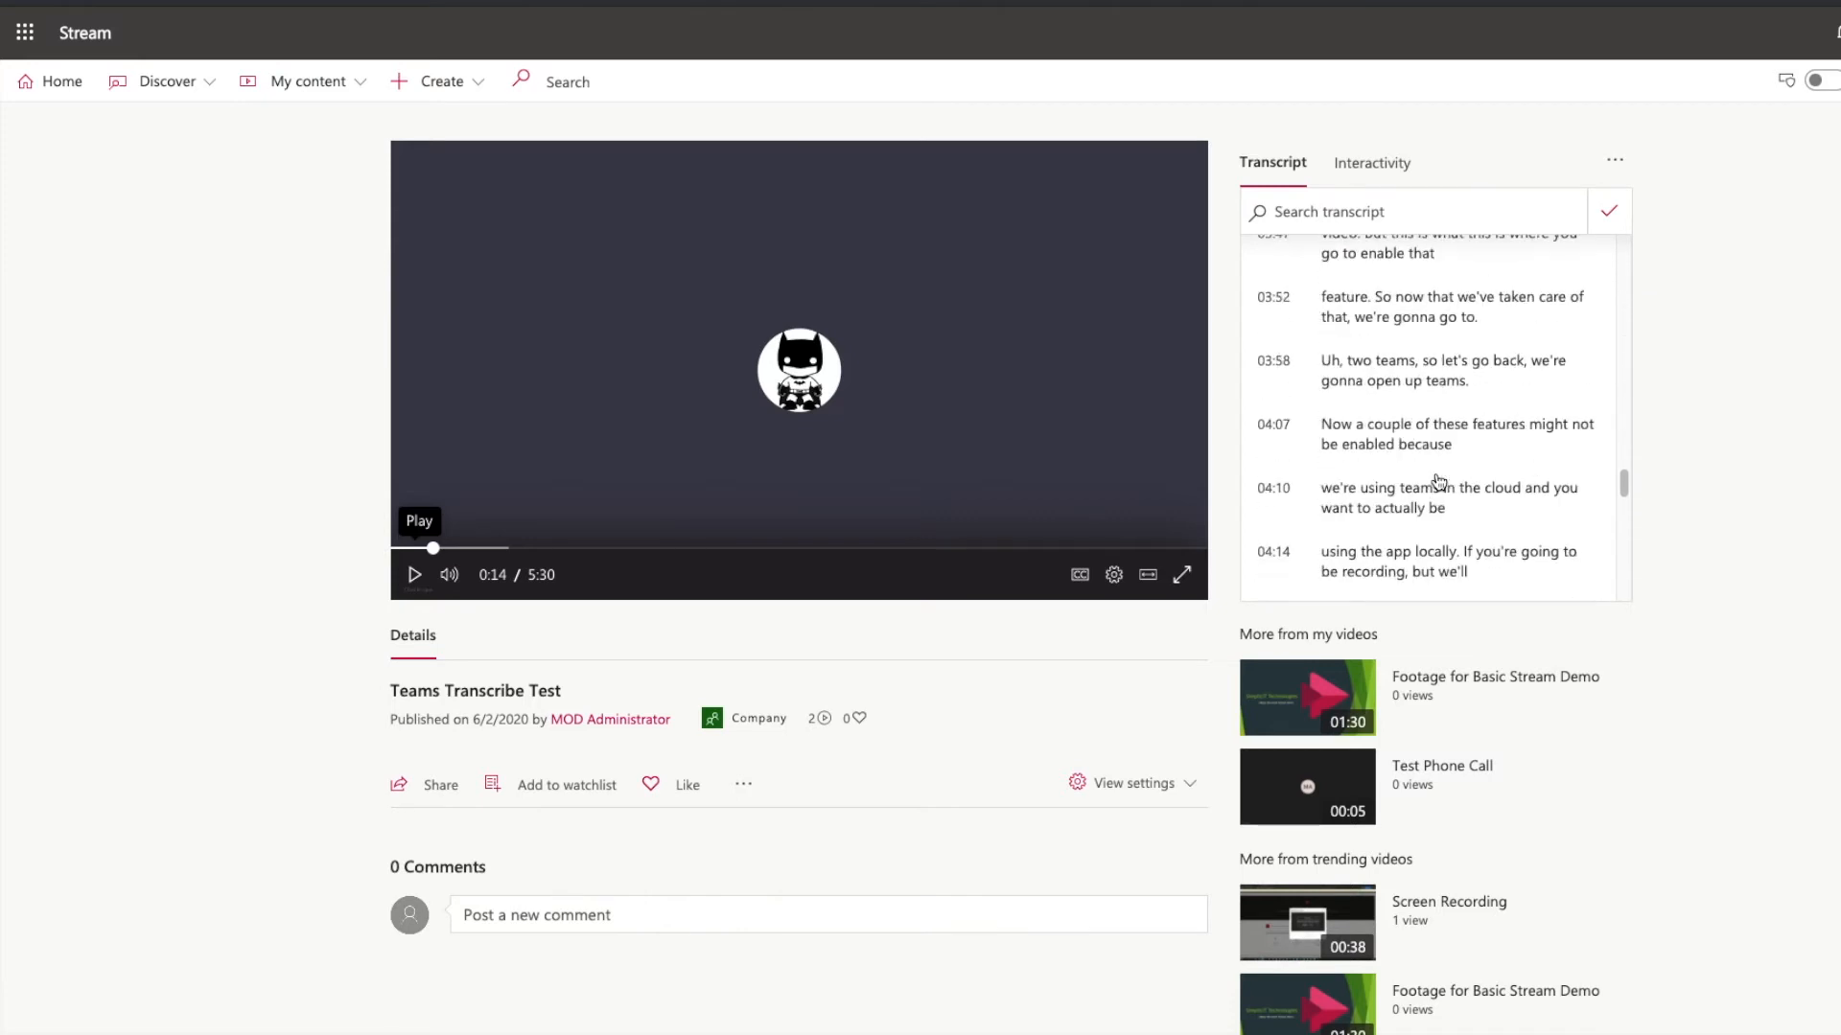
pyautogui.scroll(20, 1439, 482)
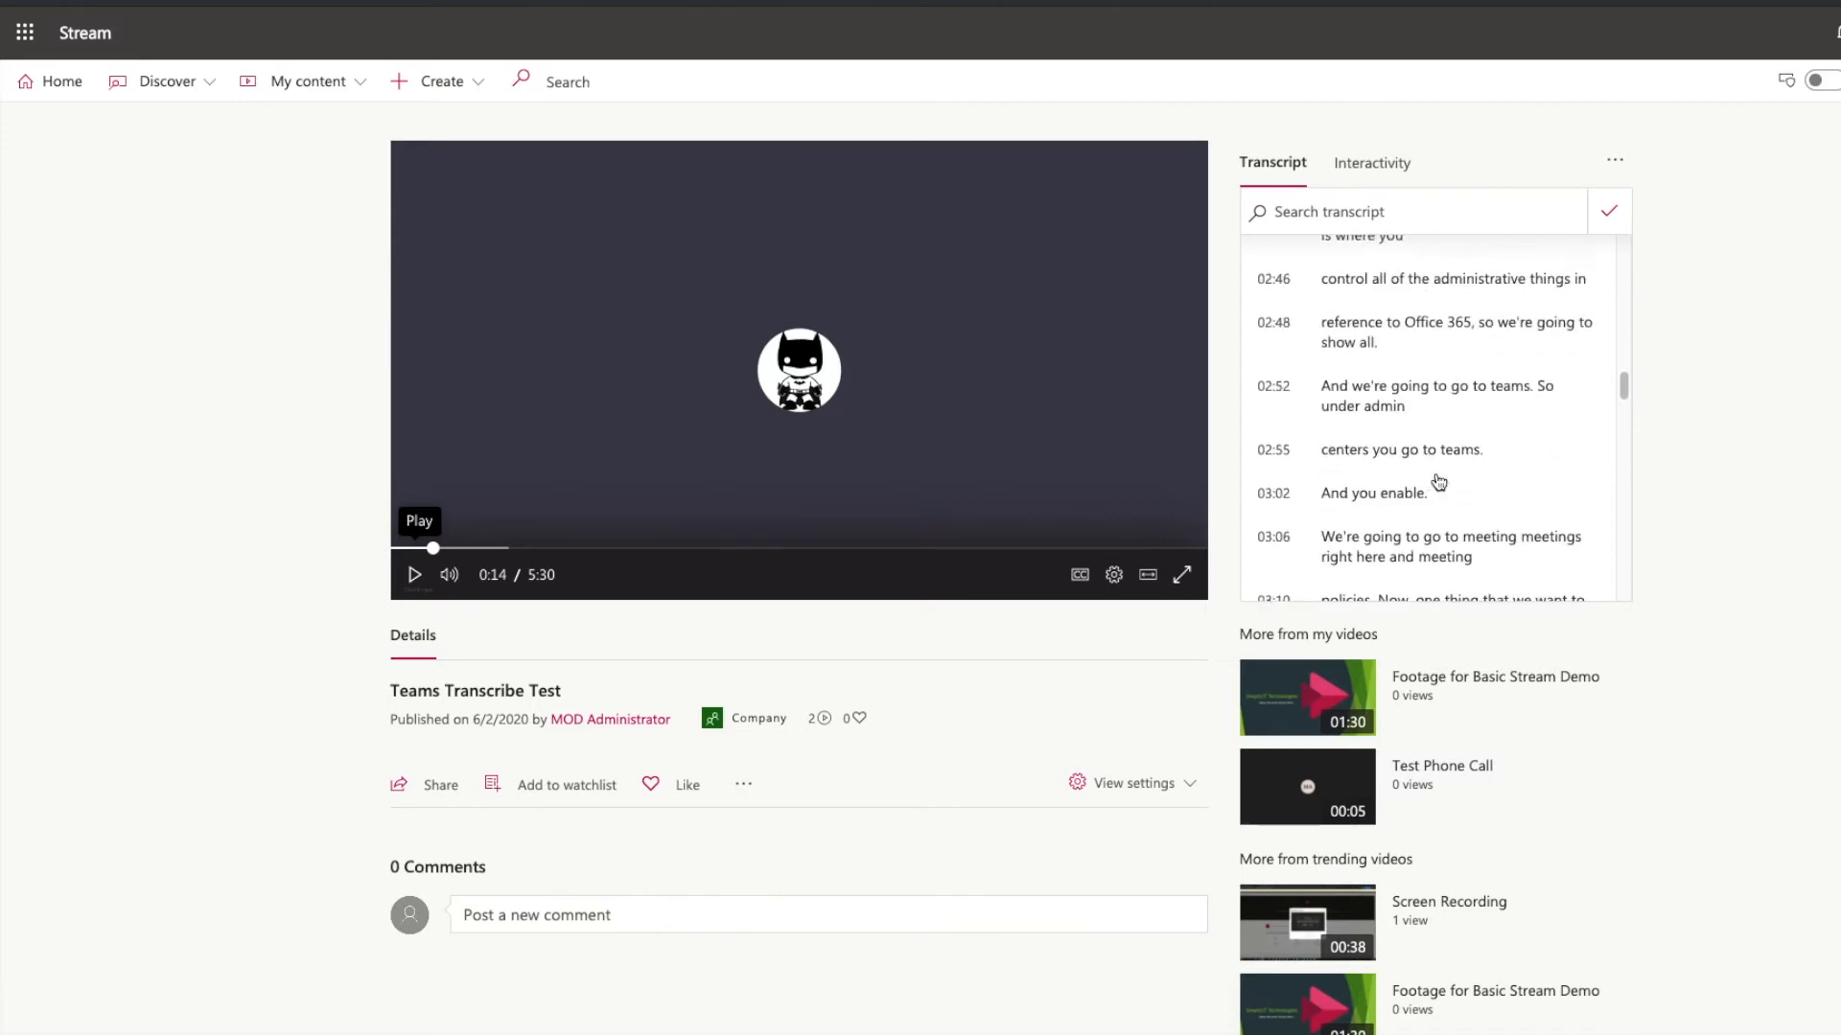
# Search the transcript for admin, then clear the search box.
pyautogui.click(1415, 218)
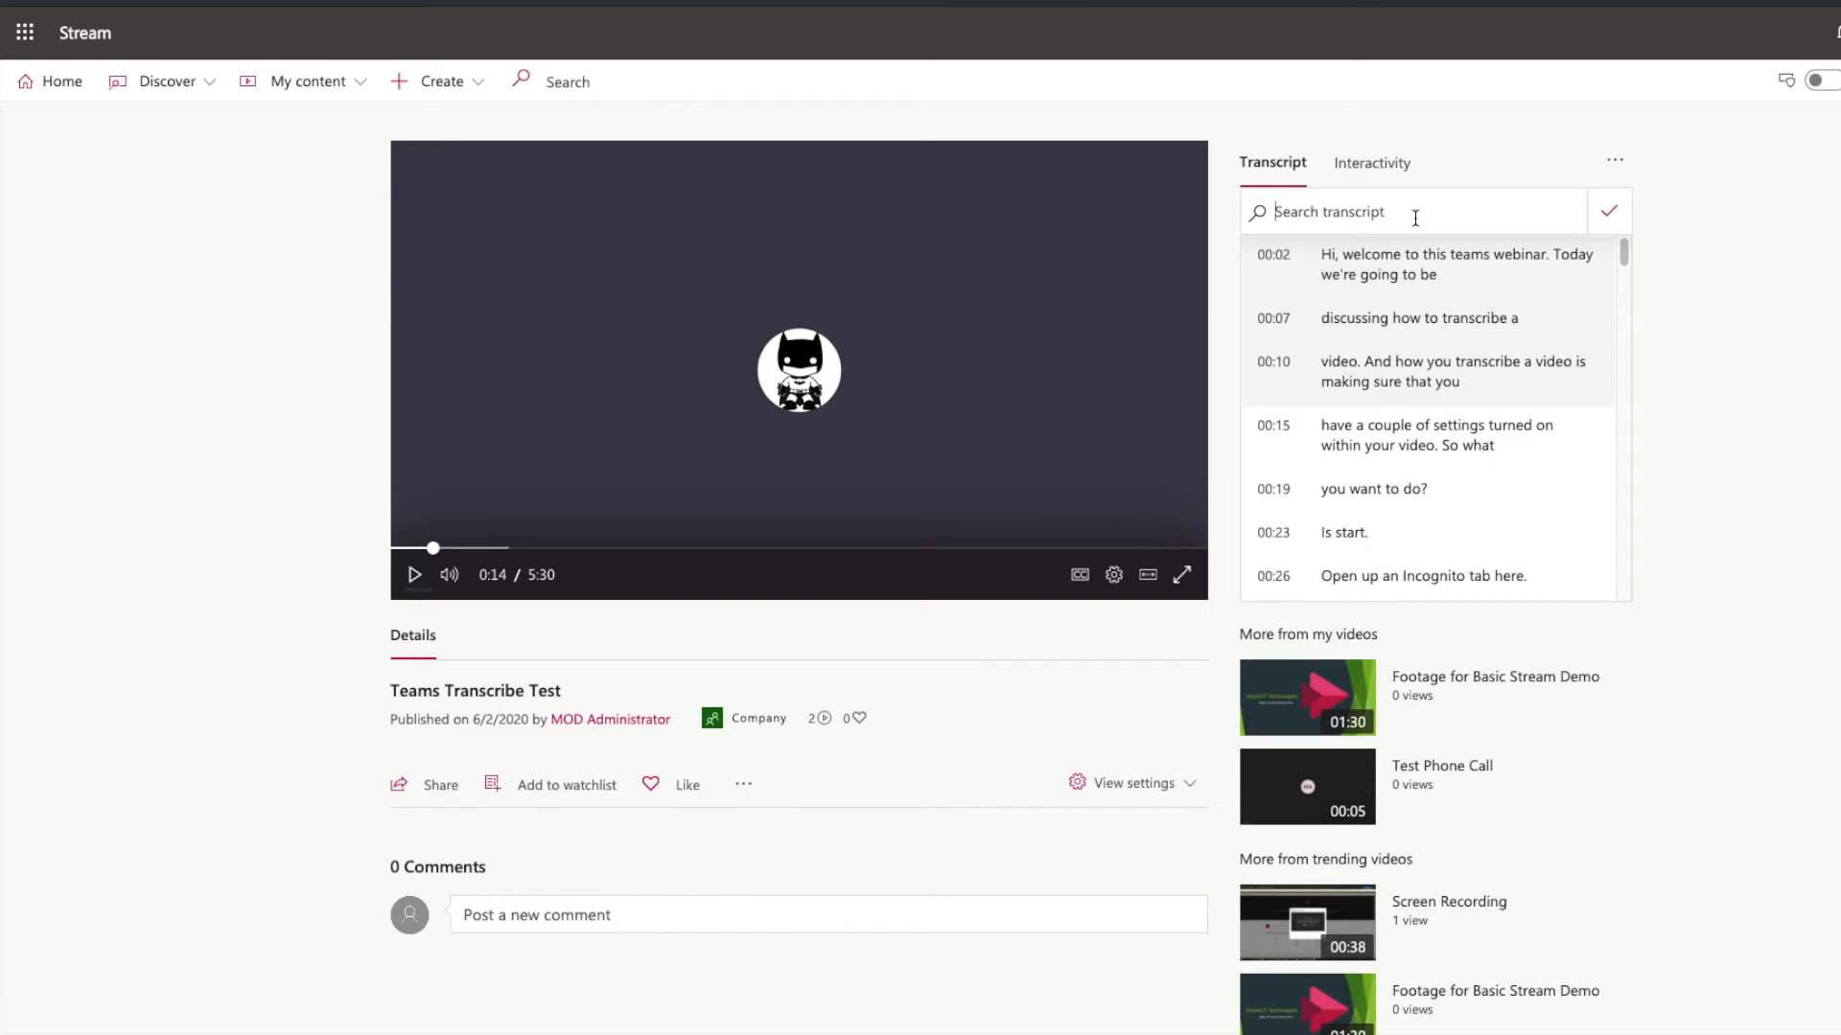
pyautogui.write('admin')
pyautogui.press('Return')
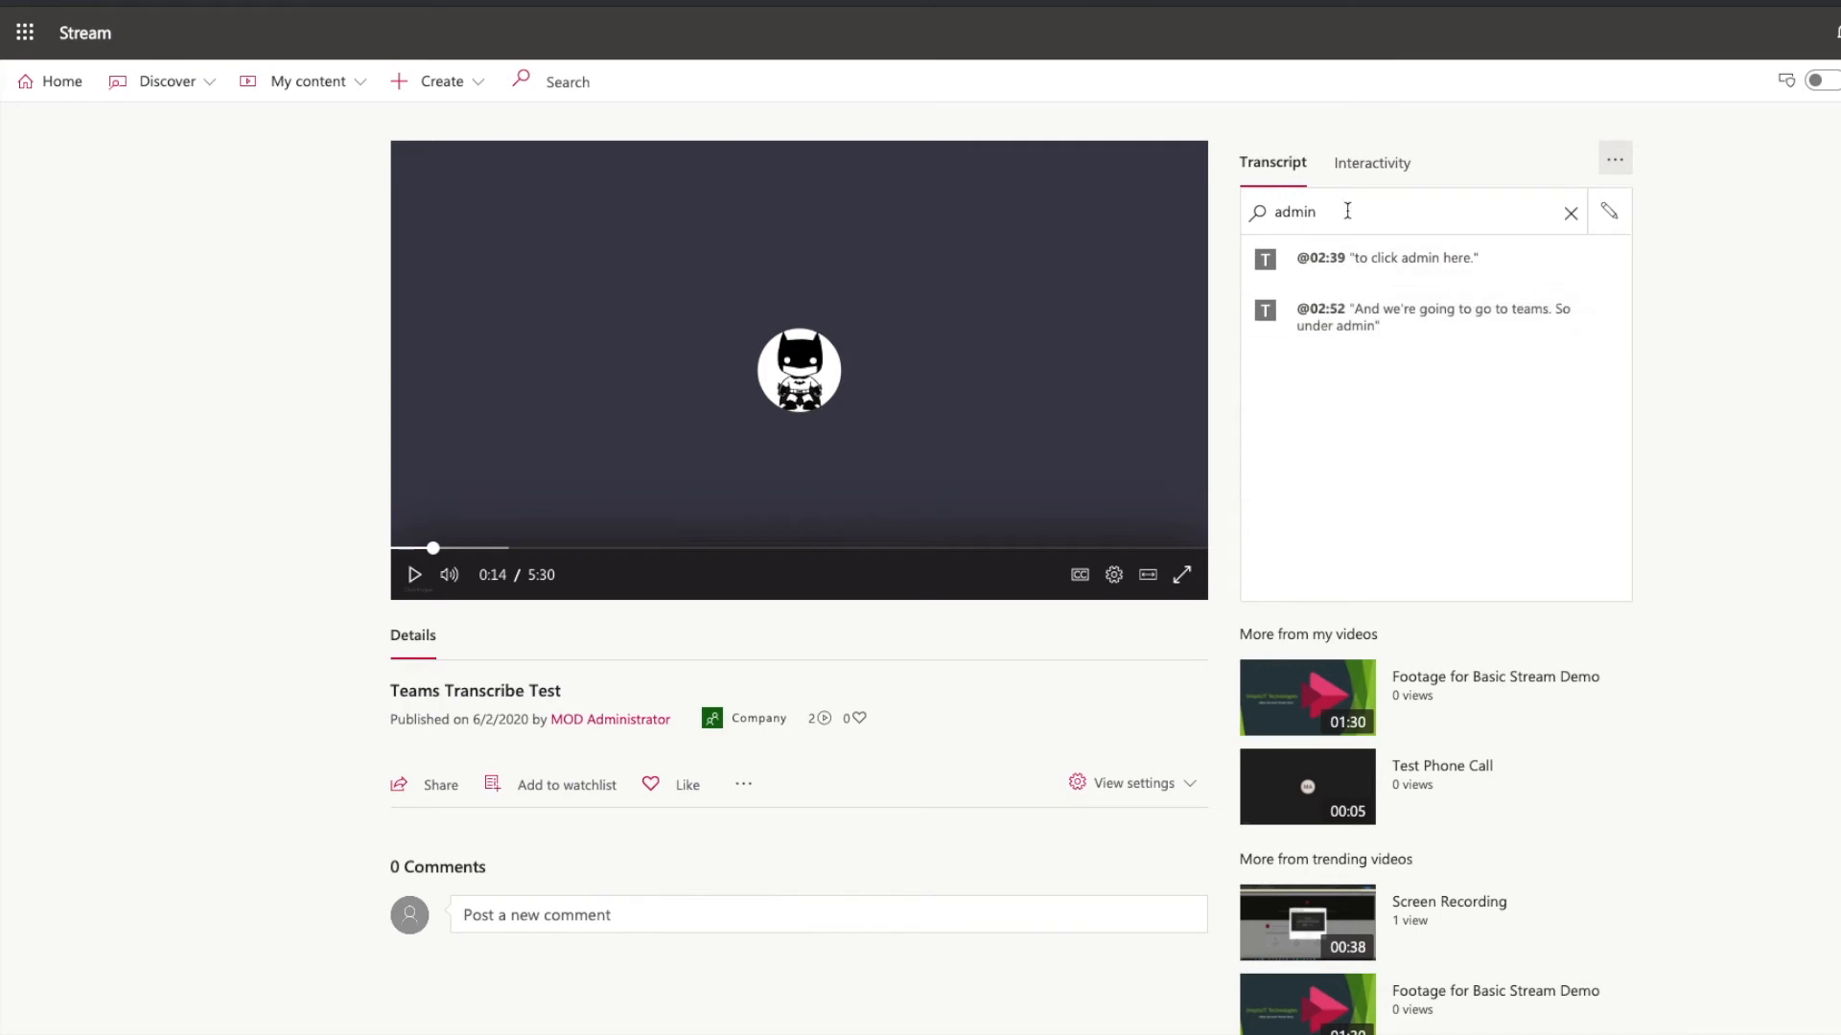
pyautogui.moveTo(1359, 211); pyautogui.dragTo(1237, 223)
pyautogui.press('BackSpace')
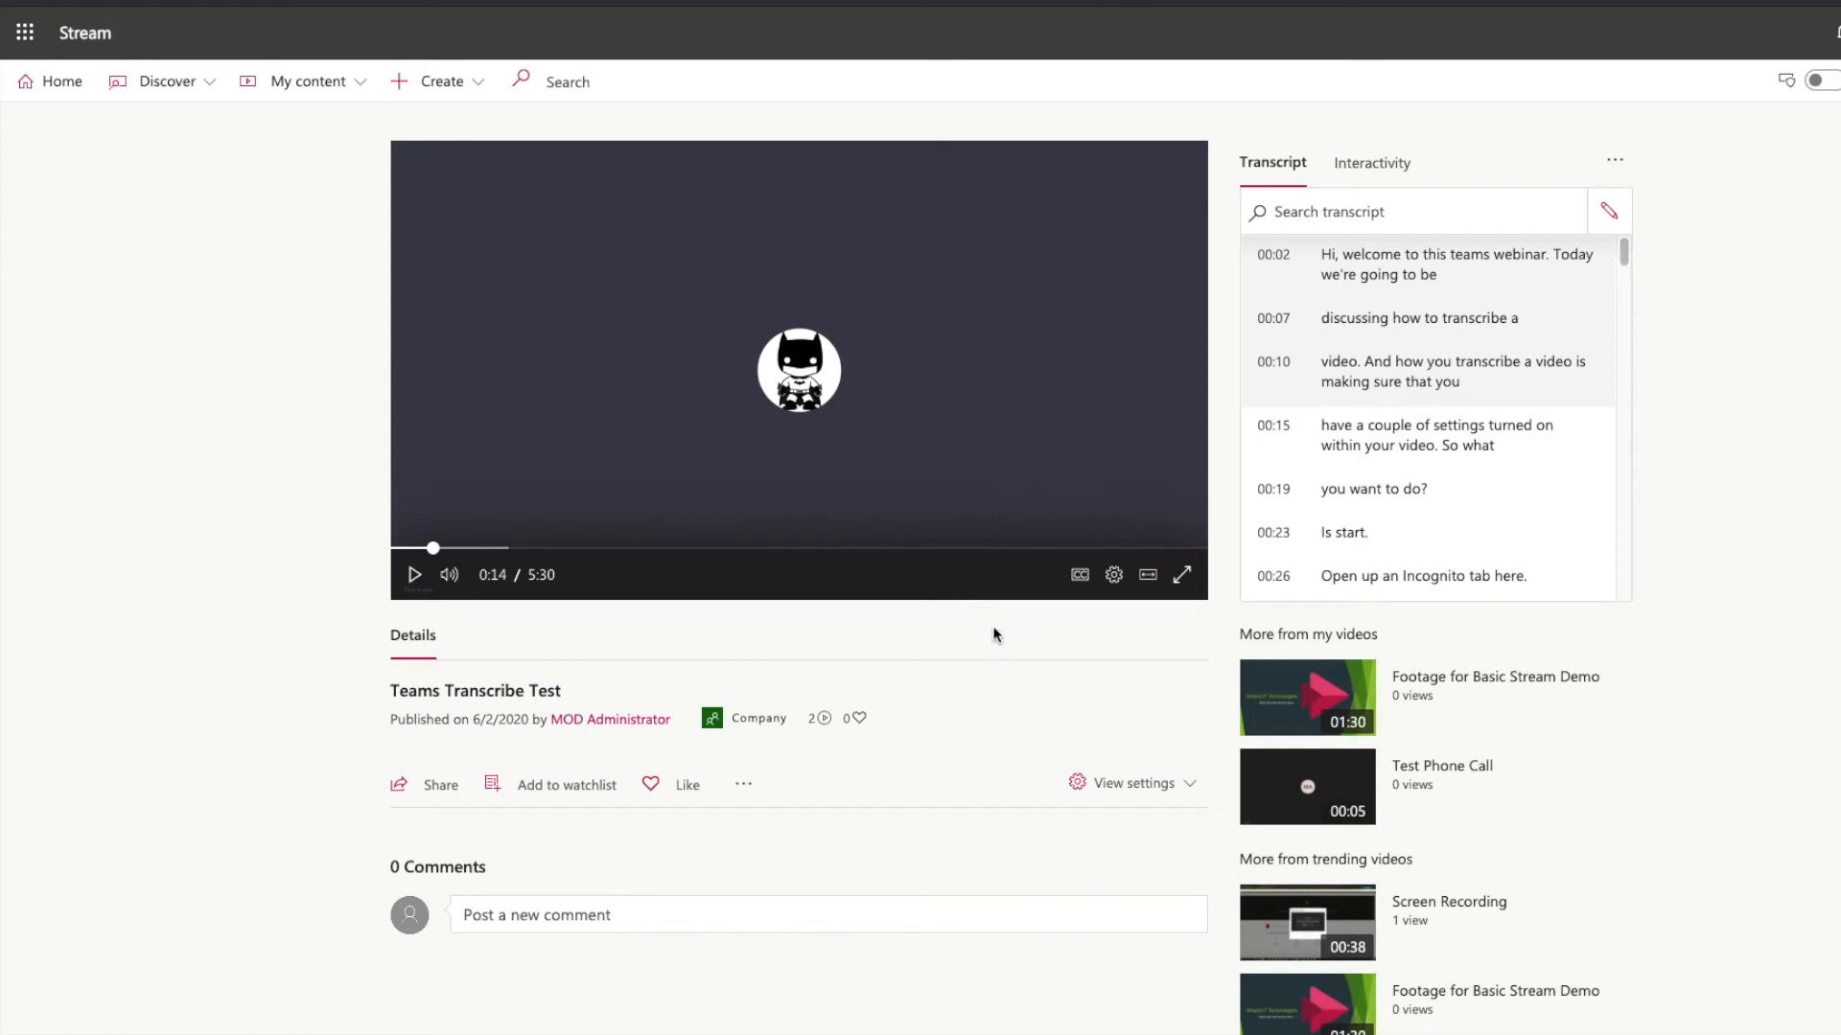
# Open the video's details editor and download the captions file.
pyautogui.click(744, 791)
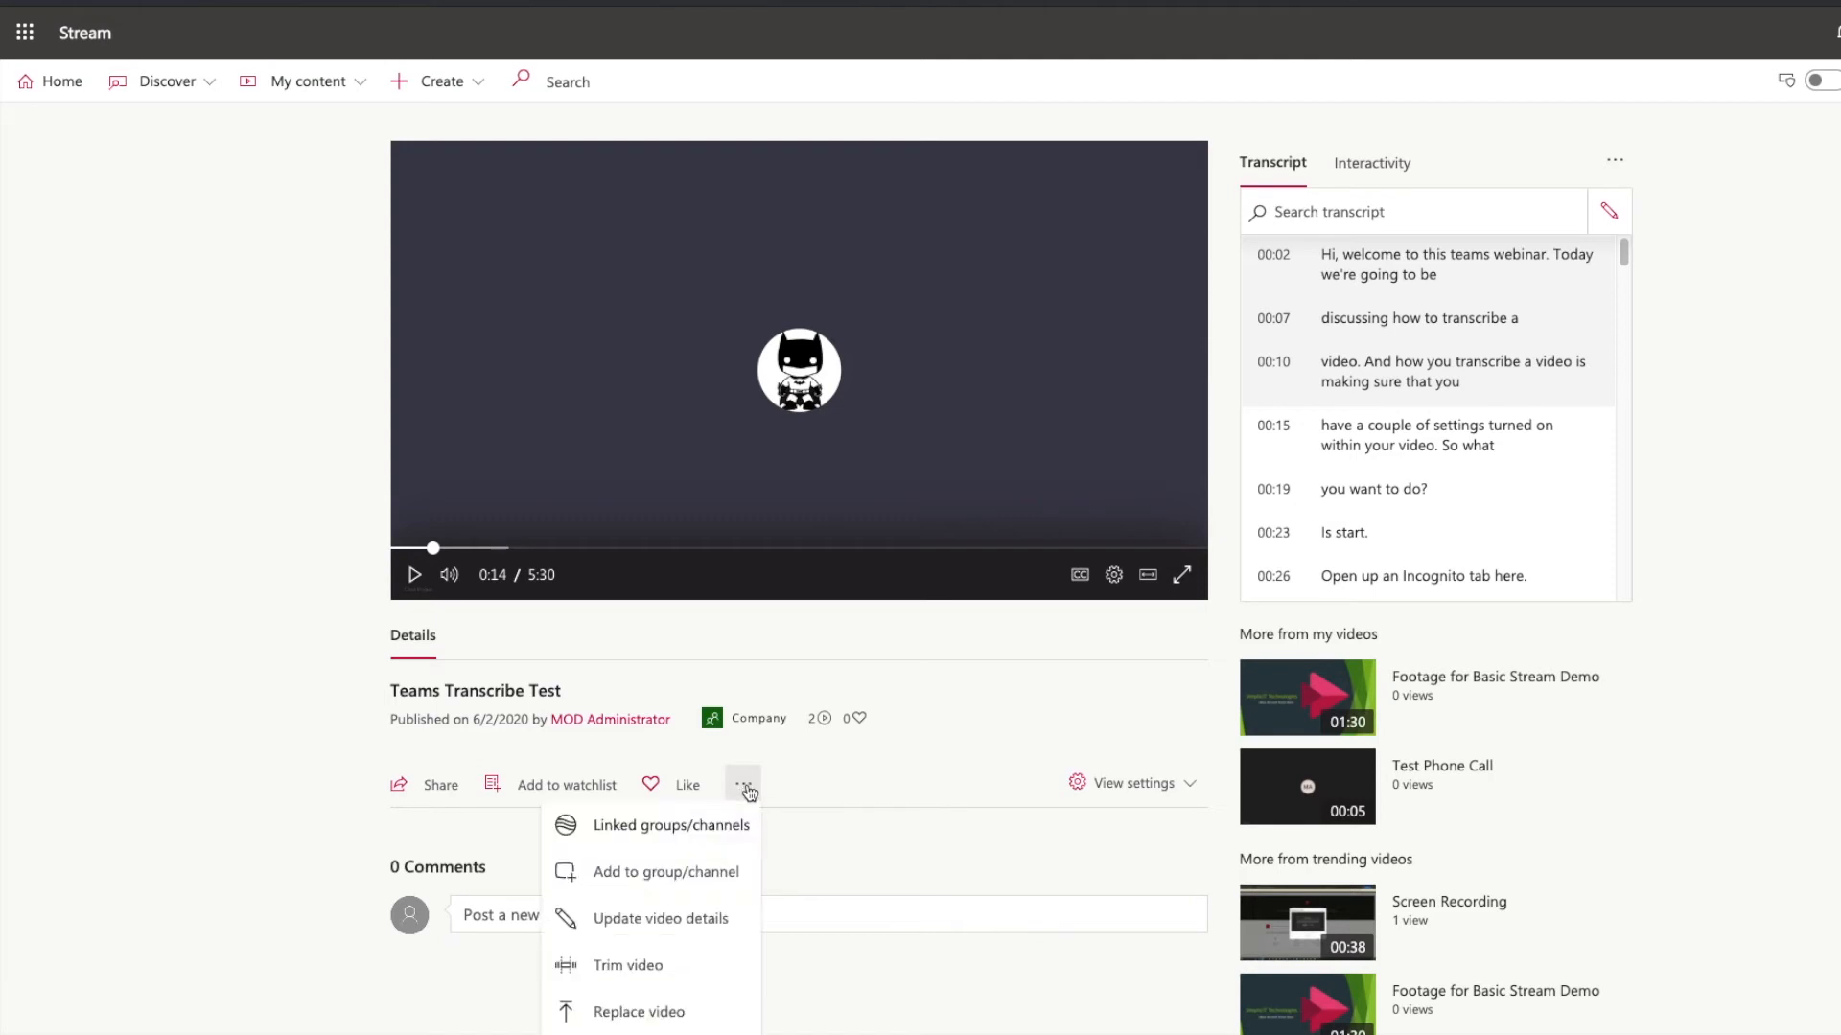
pyautogui.click(639, 920)
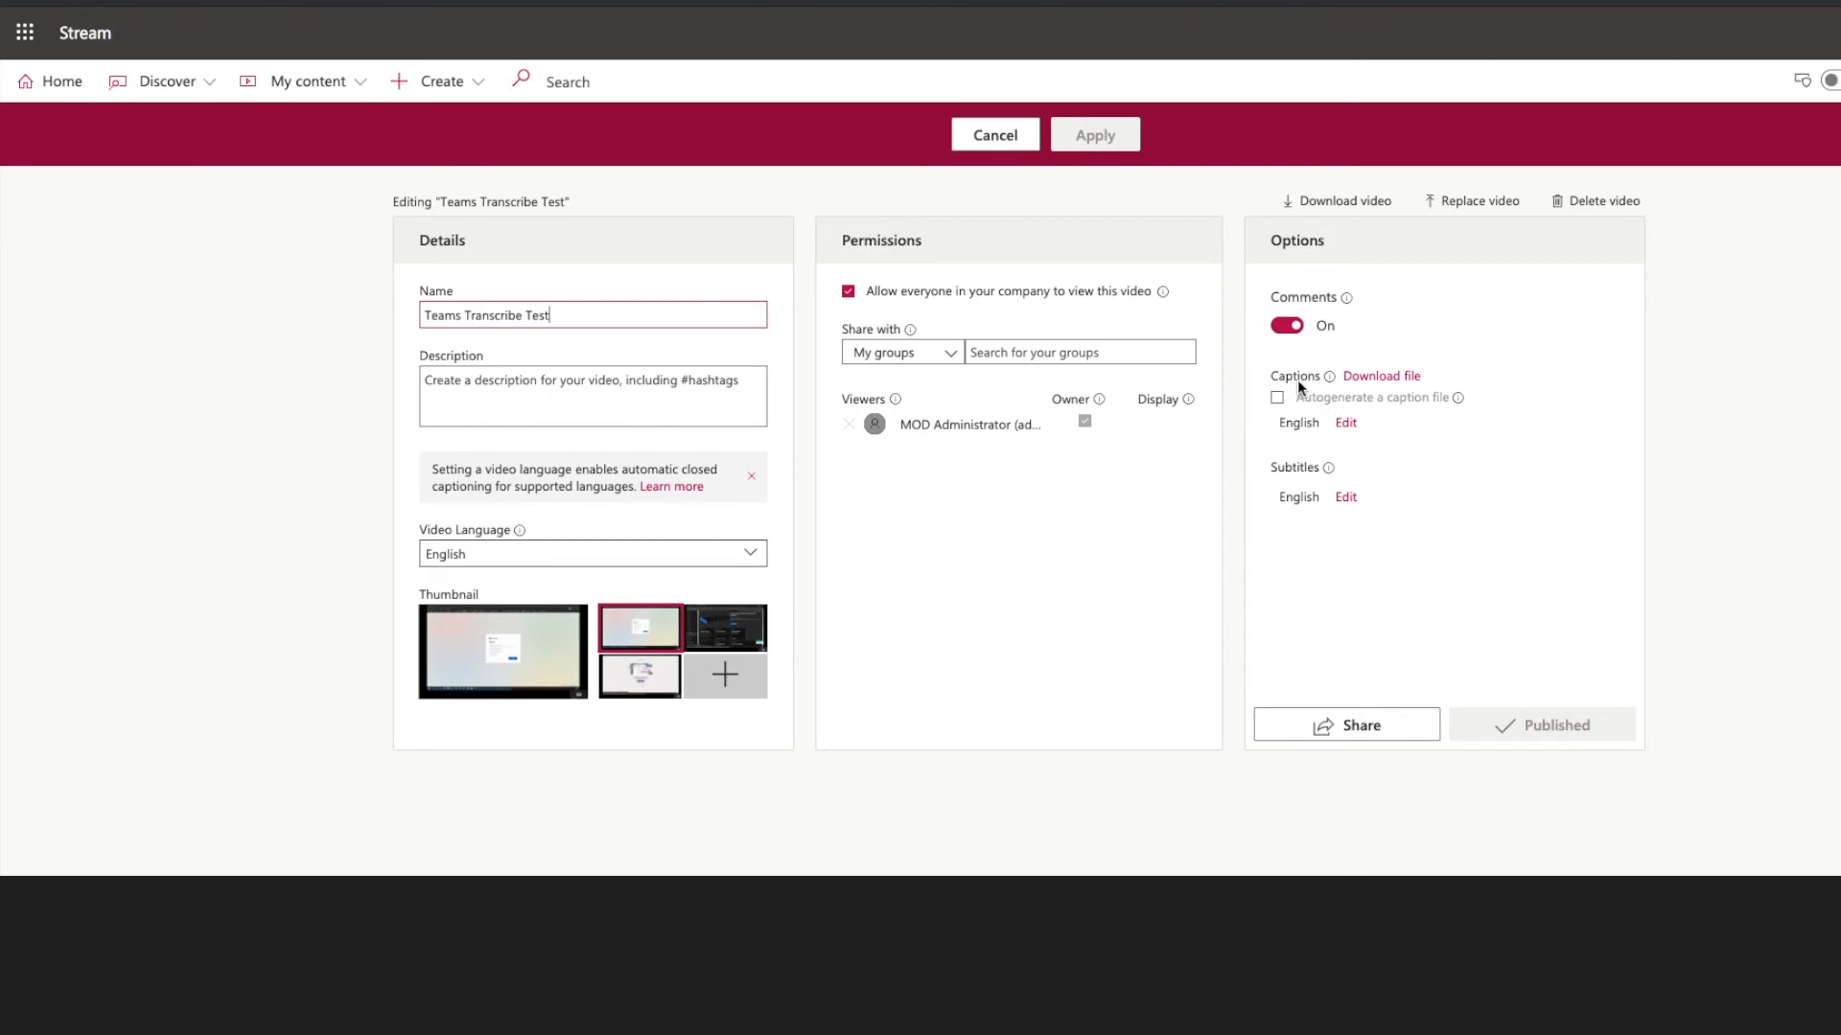
pyautogui.click(1382, 380)
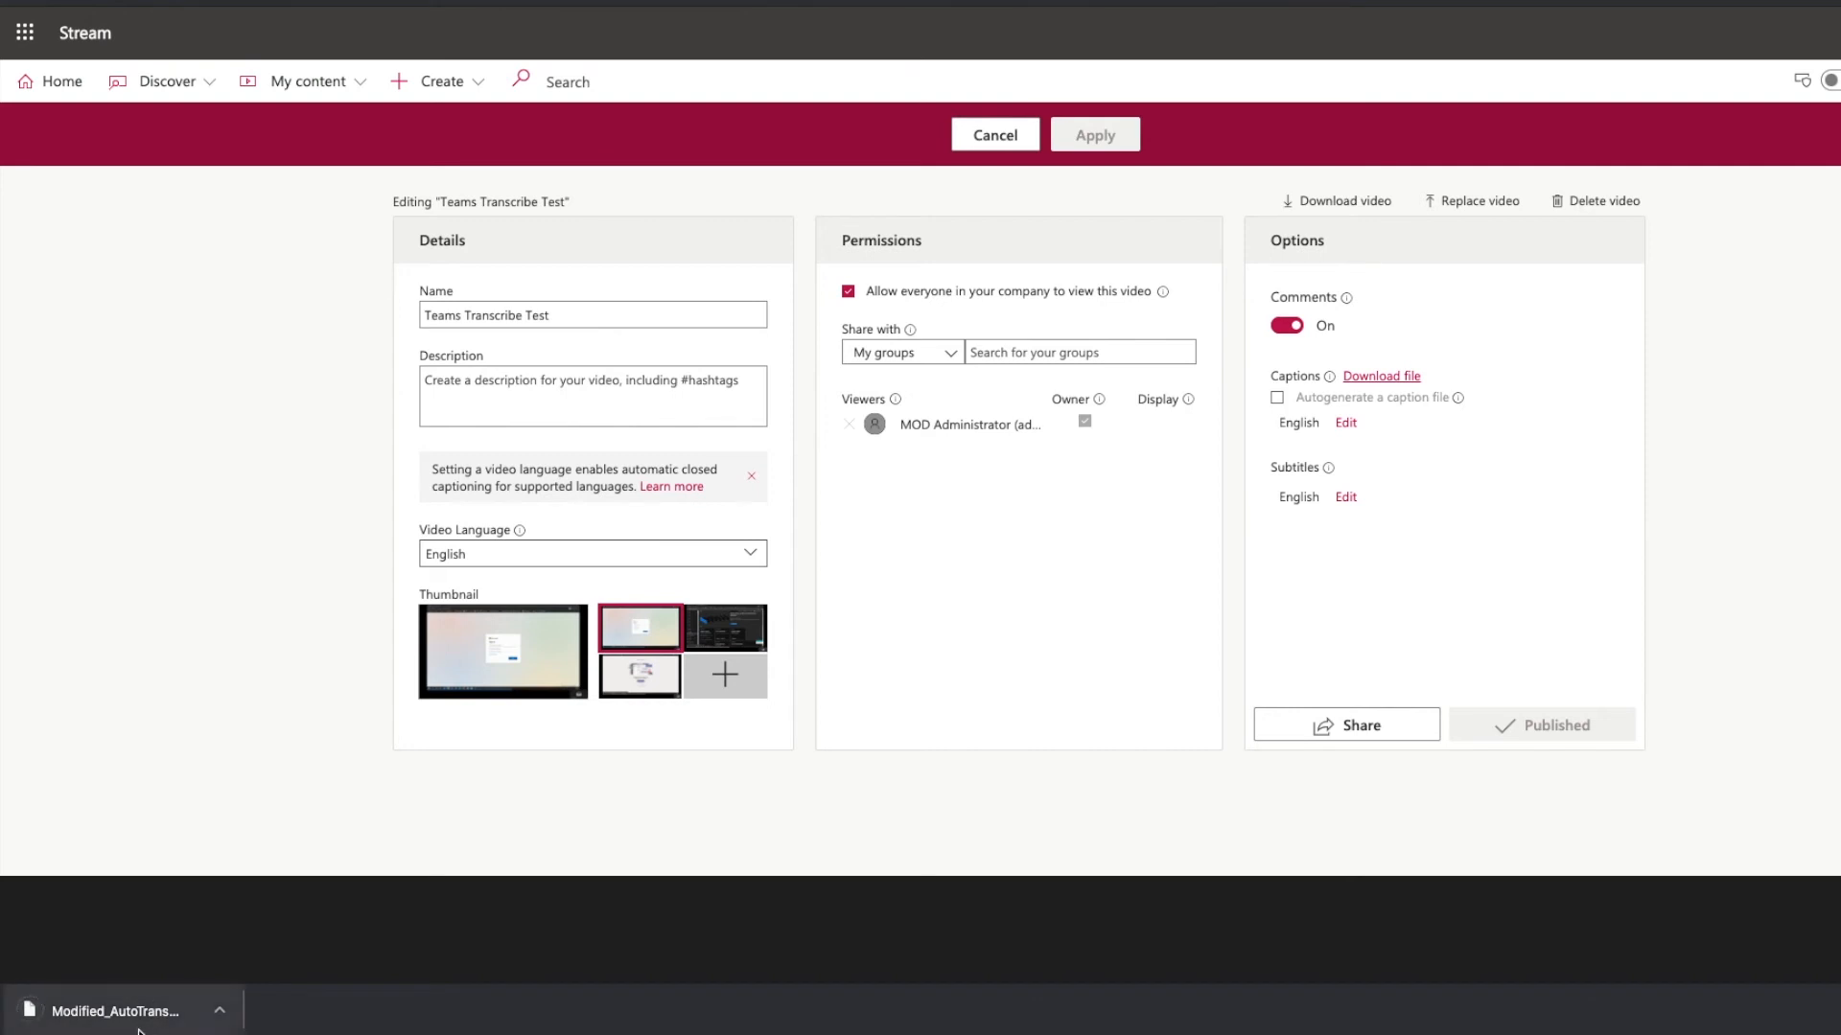
# Show the downloaded caption file in Finder.
pyautogui.click(219, 1010)
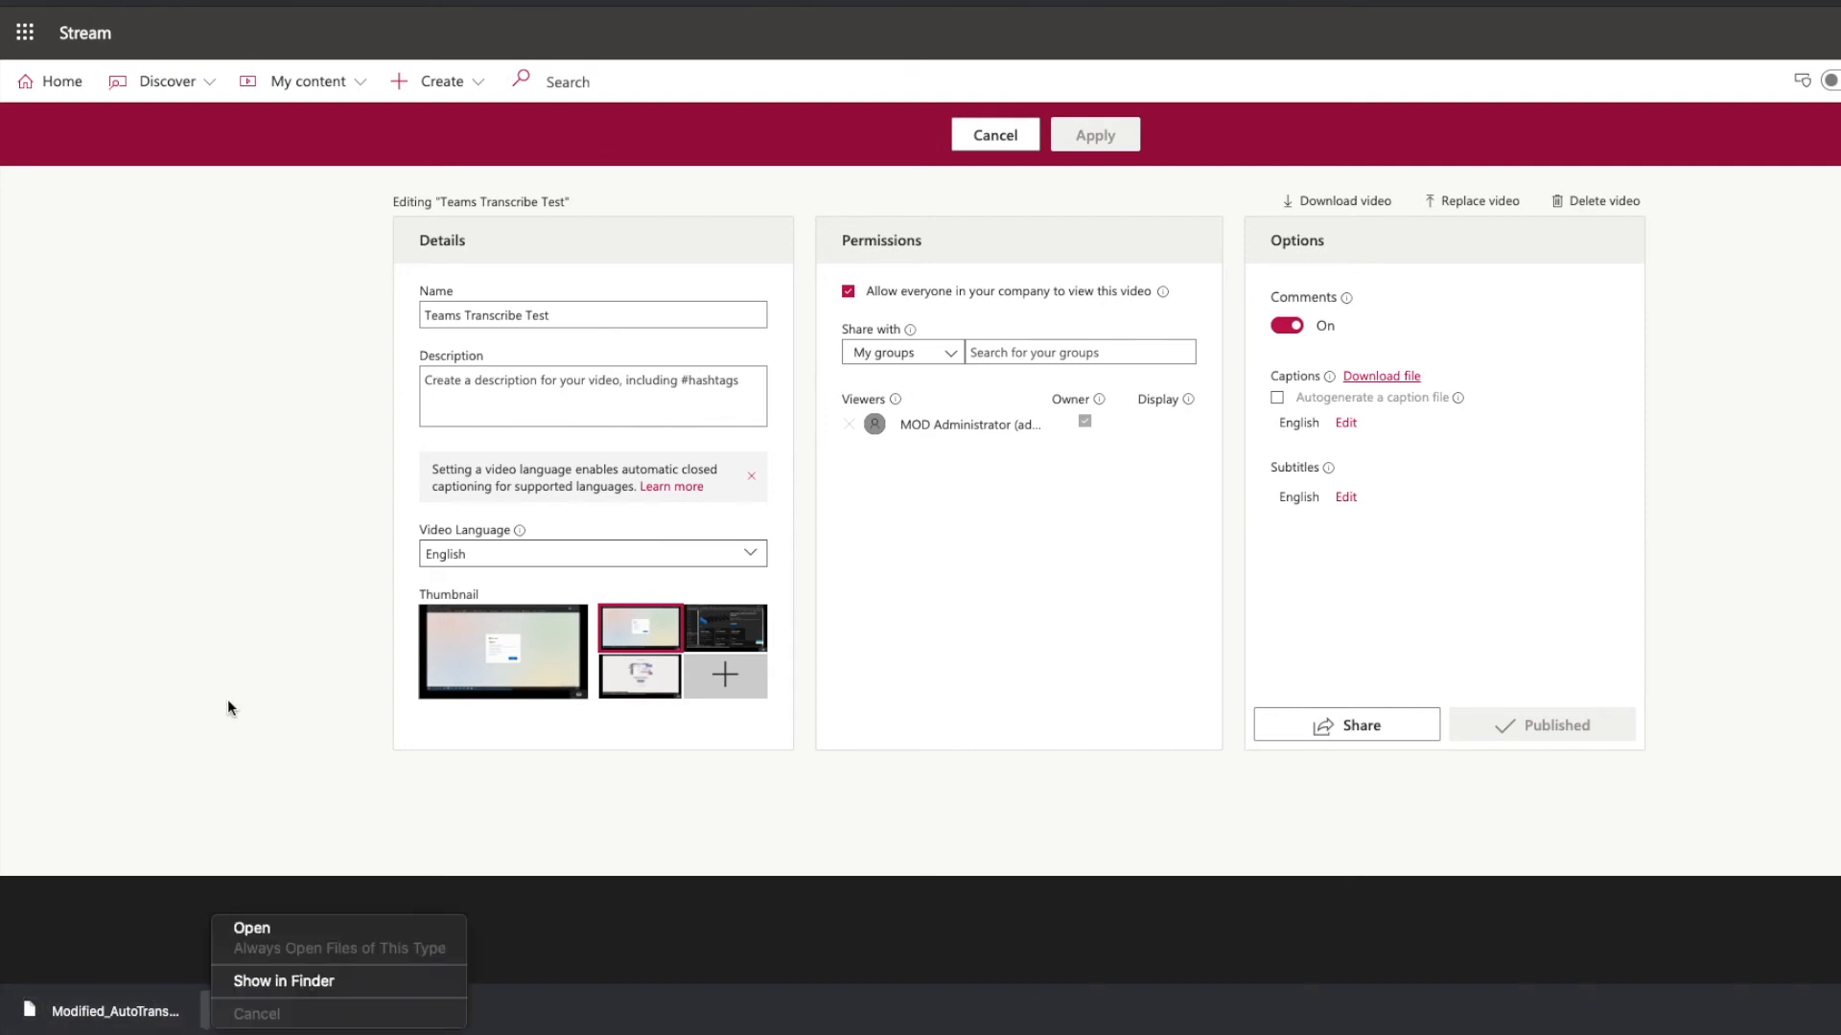
pyautogui.click(284, 982)
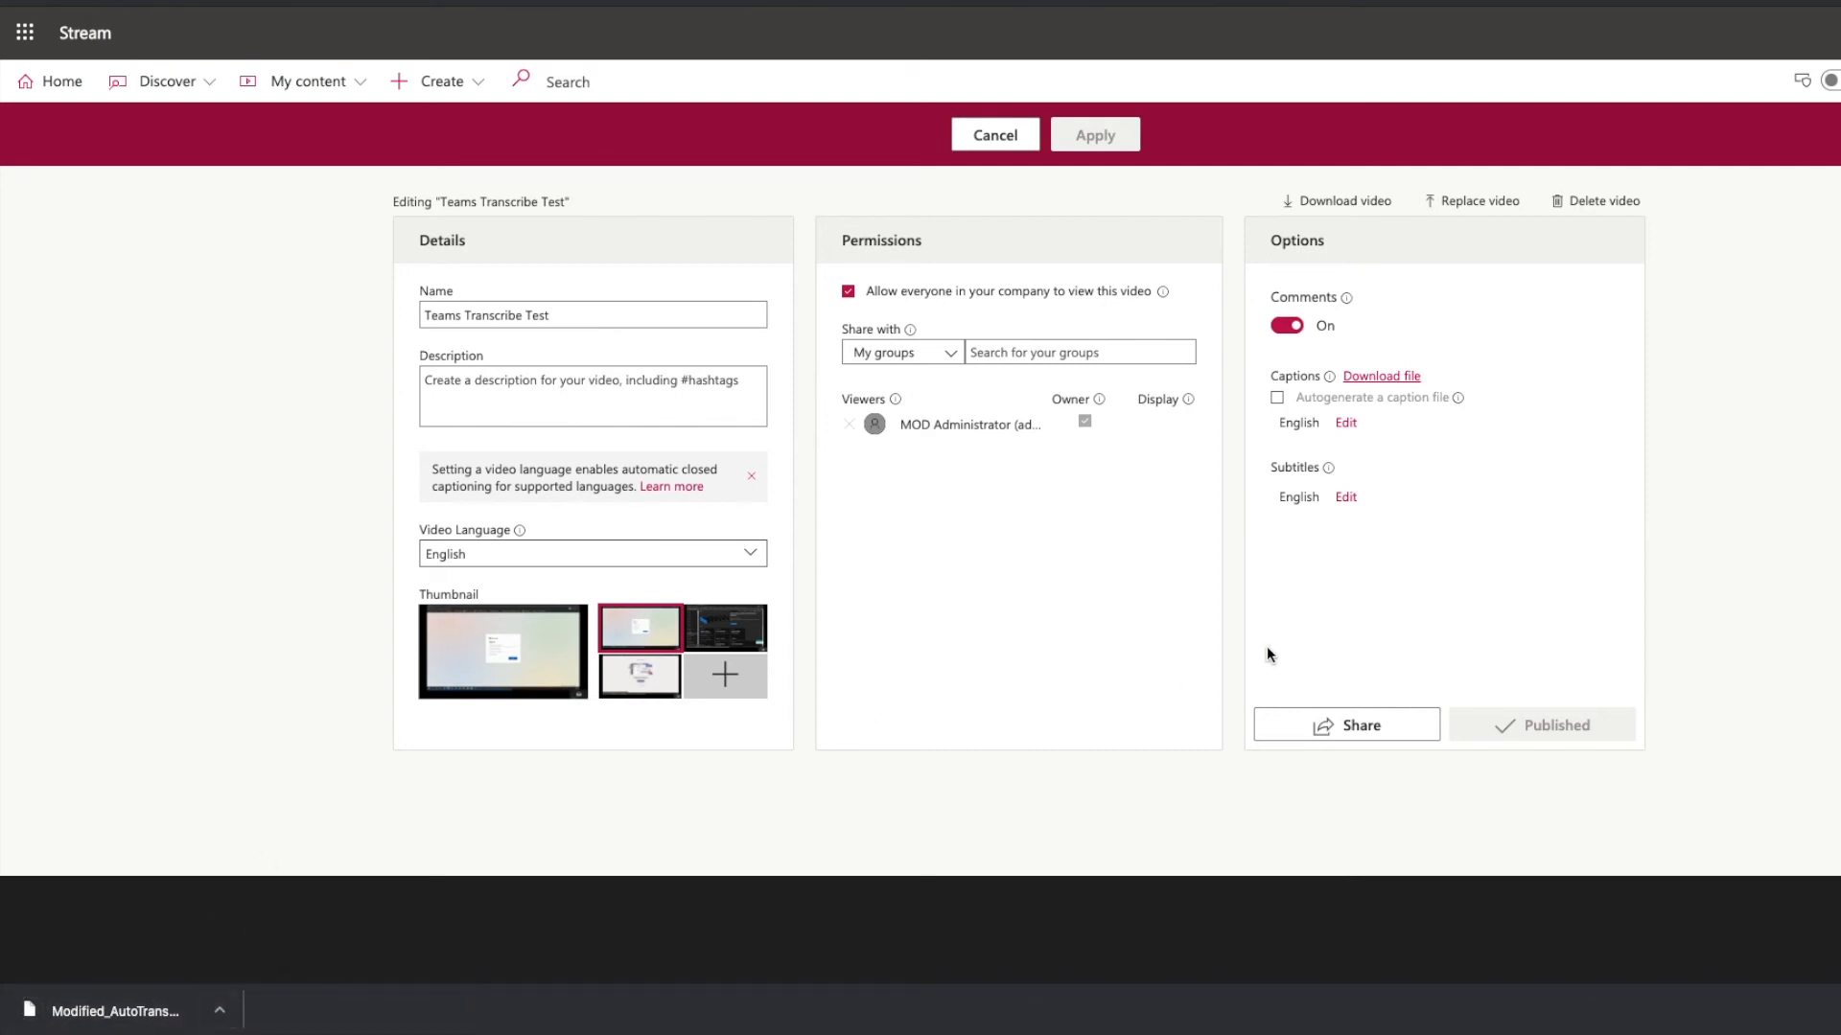
pyautogui.moveTo(1457, 395)
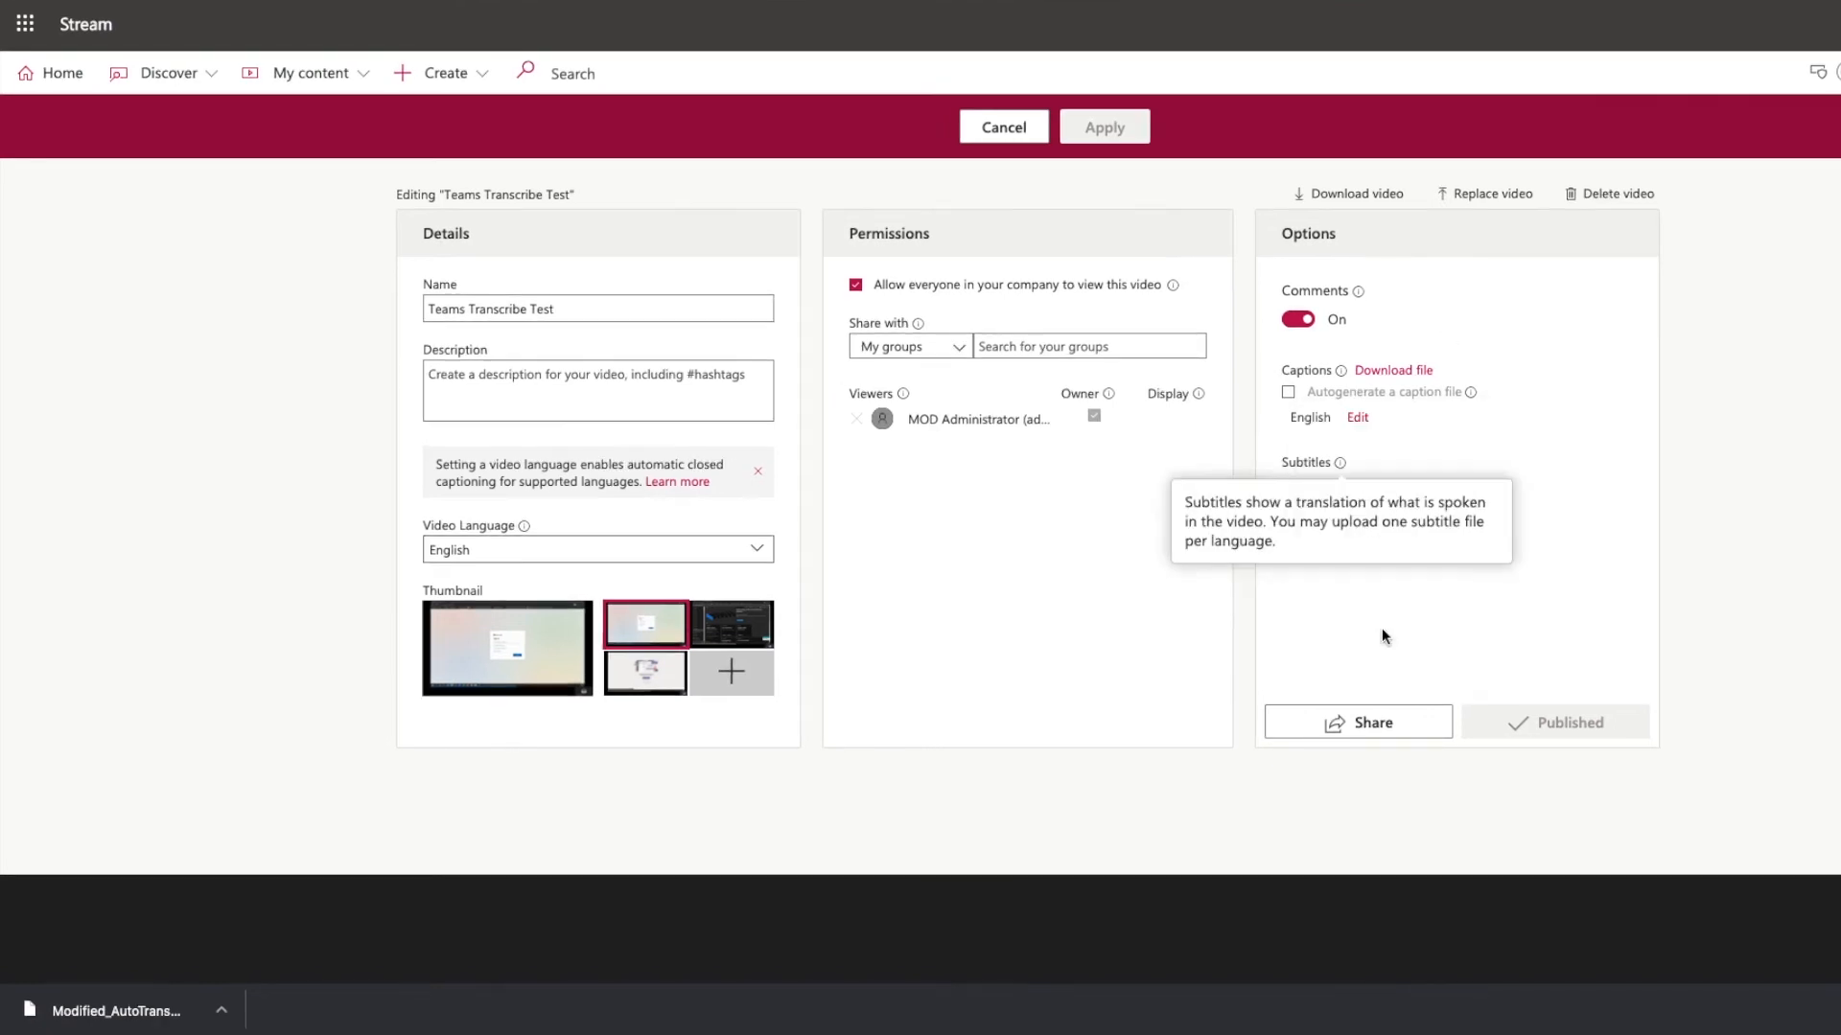
pyautogui.click(1369, 733)
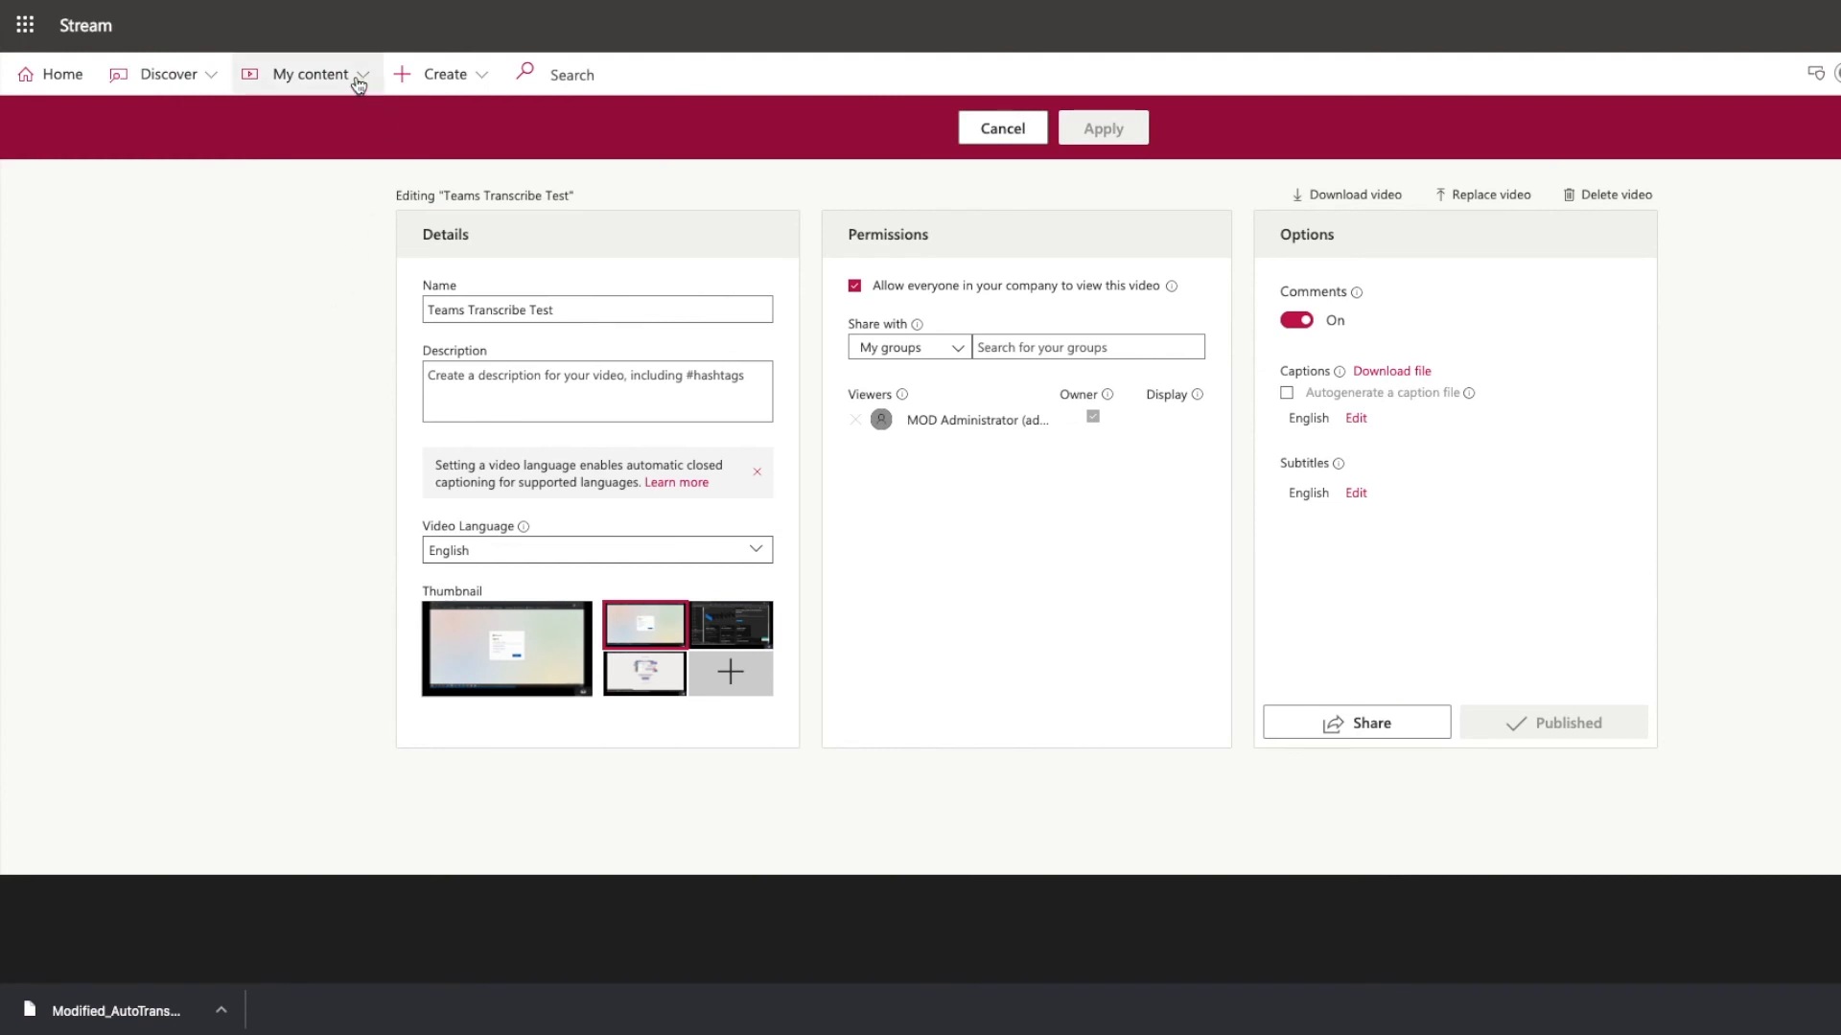
# Return to your videos and open the trim editor for the Teams Transcribe Test video.
pyautogui.click(353, 76)
pyautogui.click(282, 127)
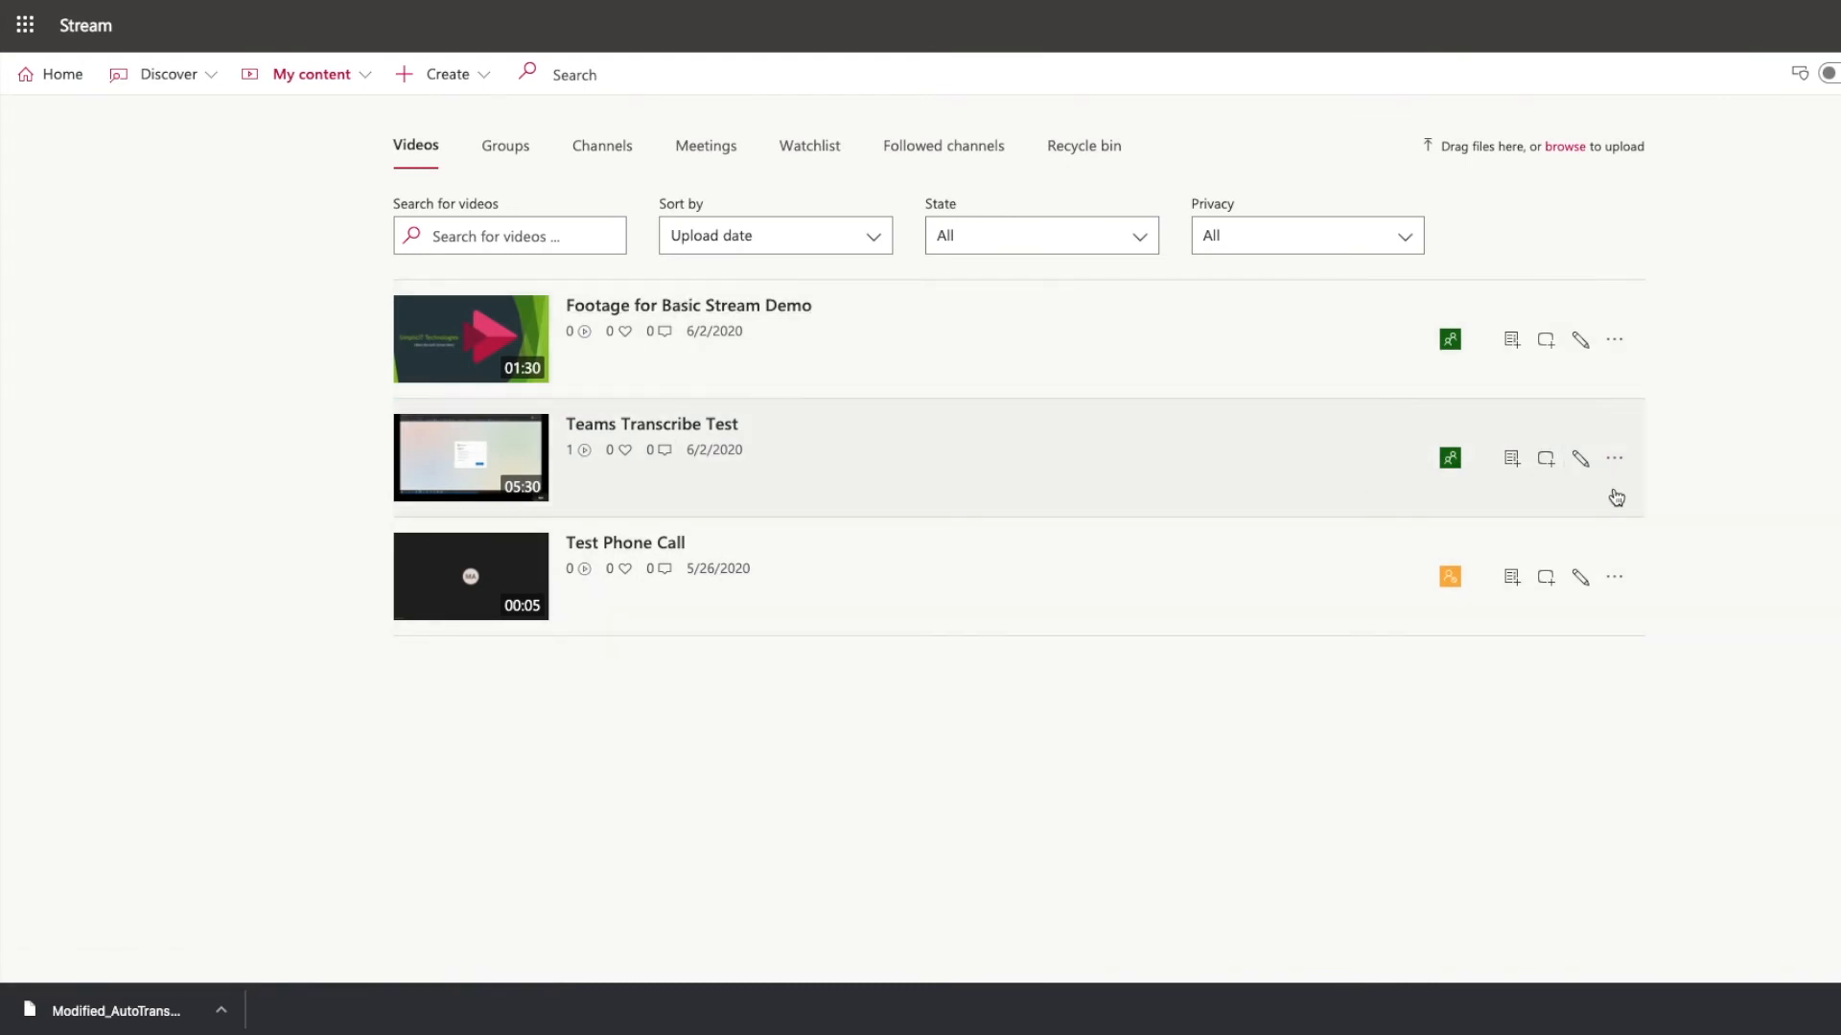
pyautogui.click(1617, 460)
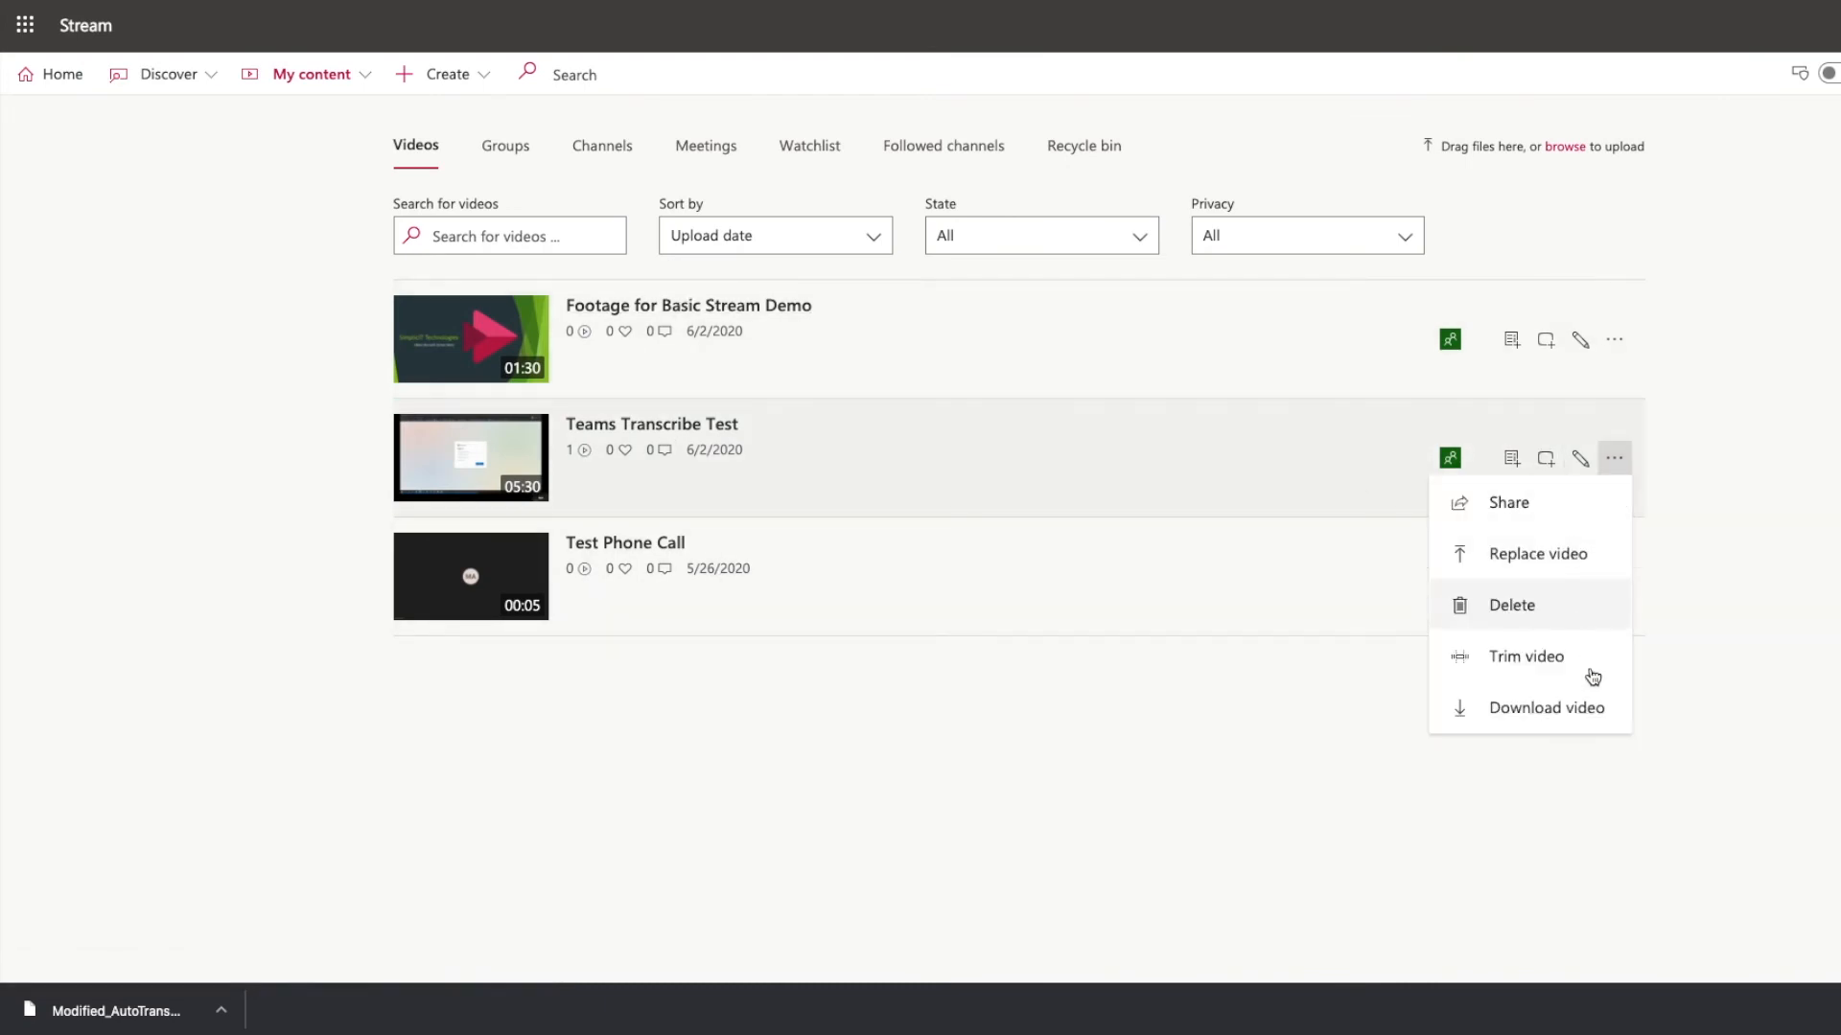
pyautogui.click(1535, 661)
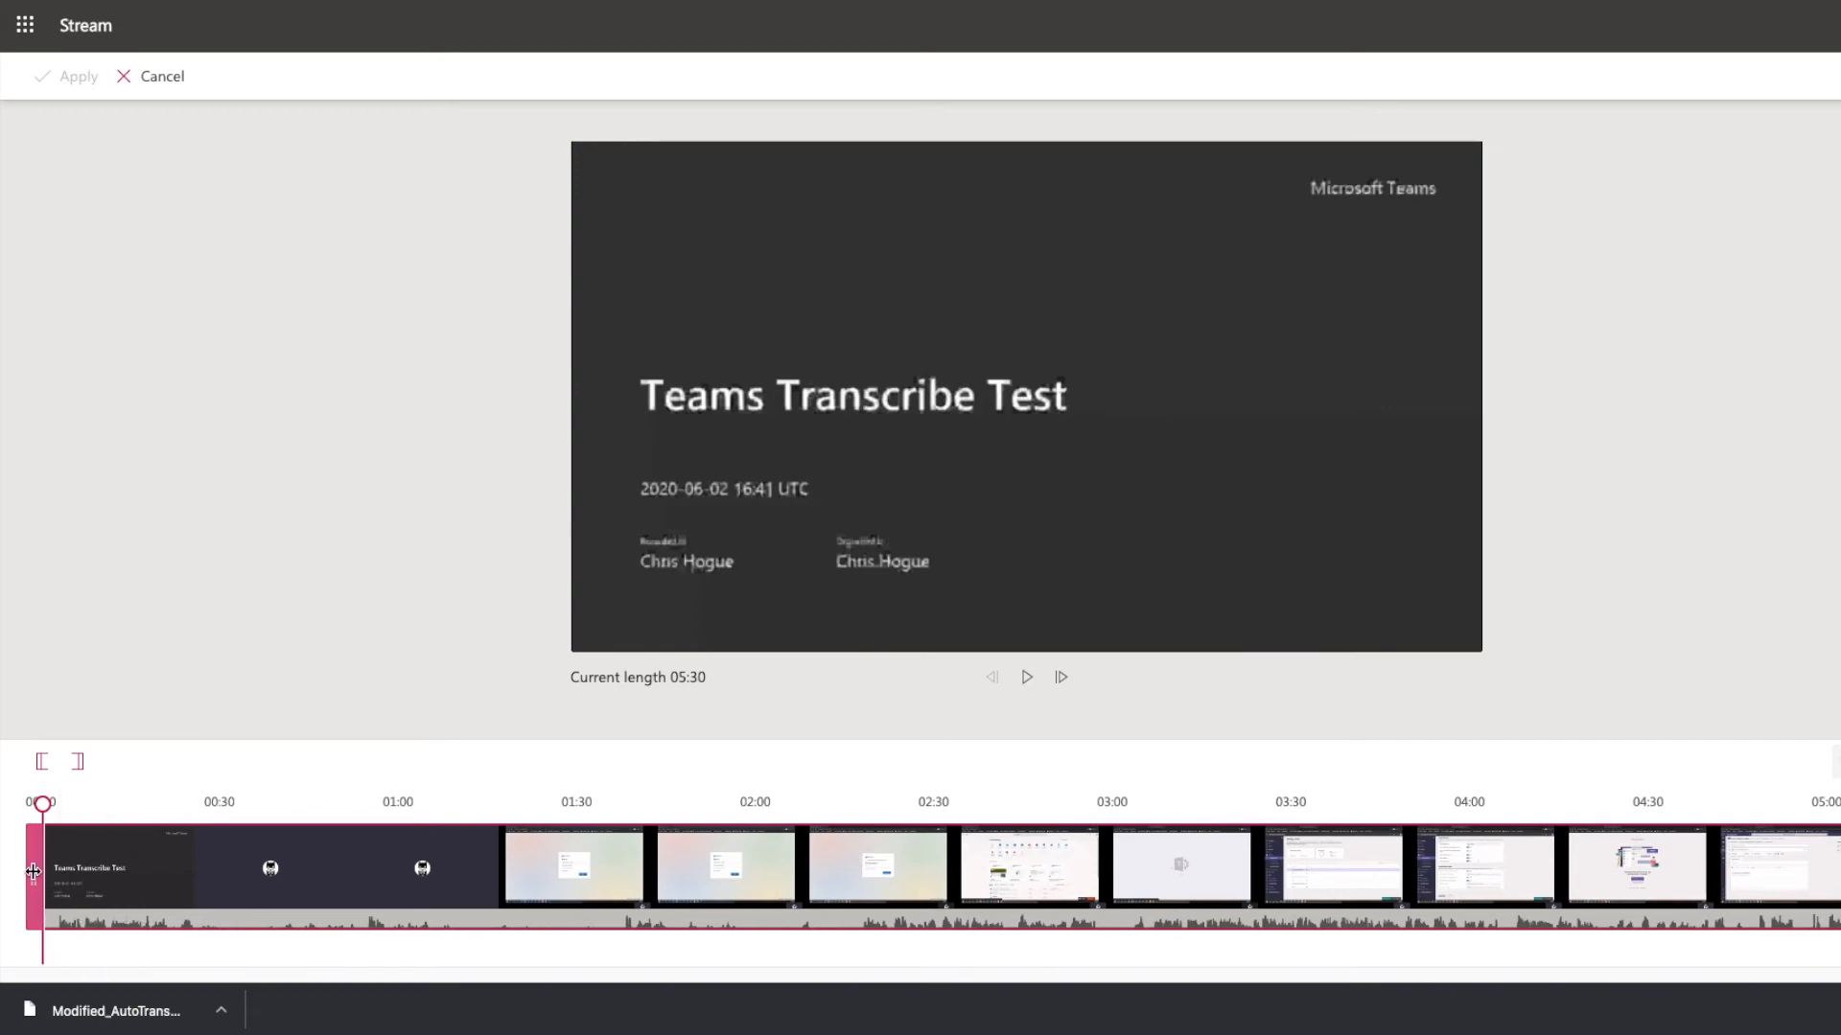
# Nudge the start trim handle, then cancel trimming.
pyautogui.moveTo(32, 871)
pyautogui.mouseDown()
pyautogui.moveTo(241, 886)
pyautogui.moveTo(33, 880)
pyautogui.mouseUp()
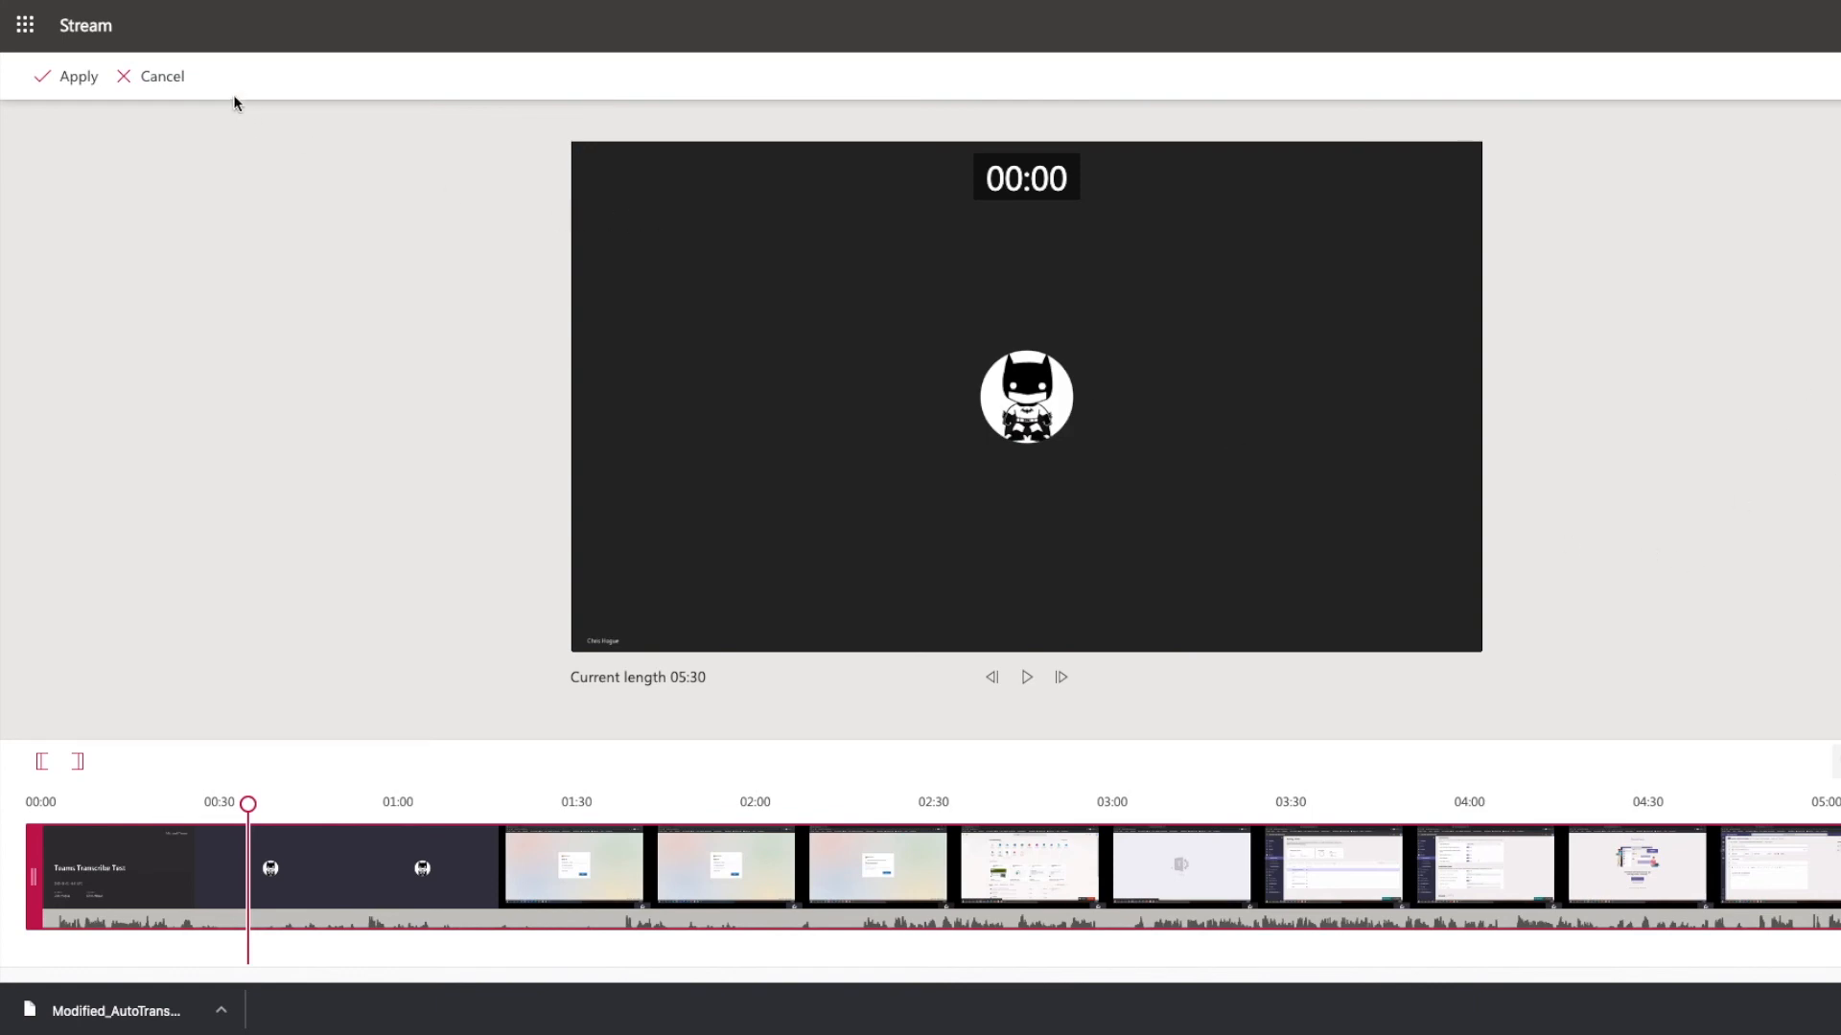
pyautogui.click(151, 84)
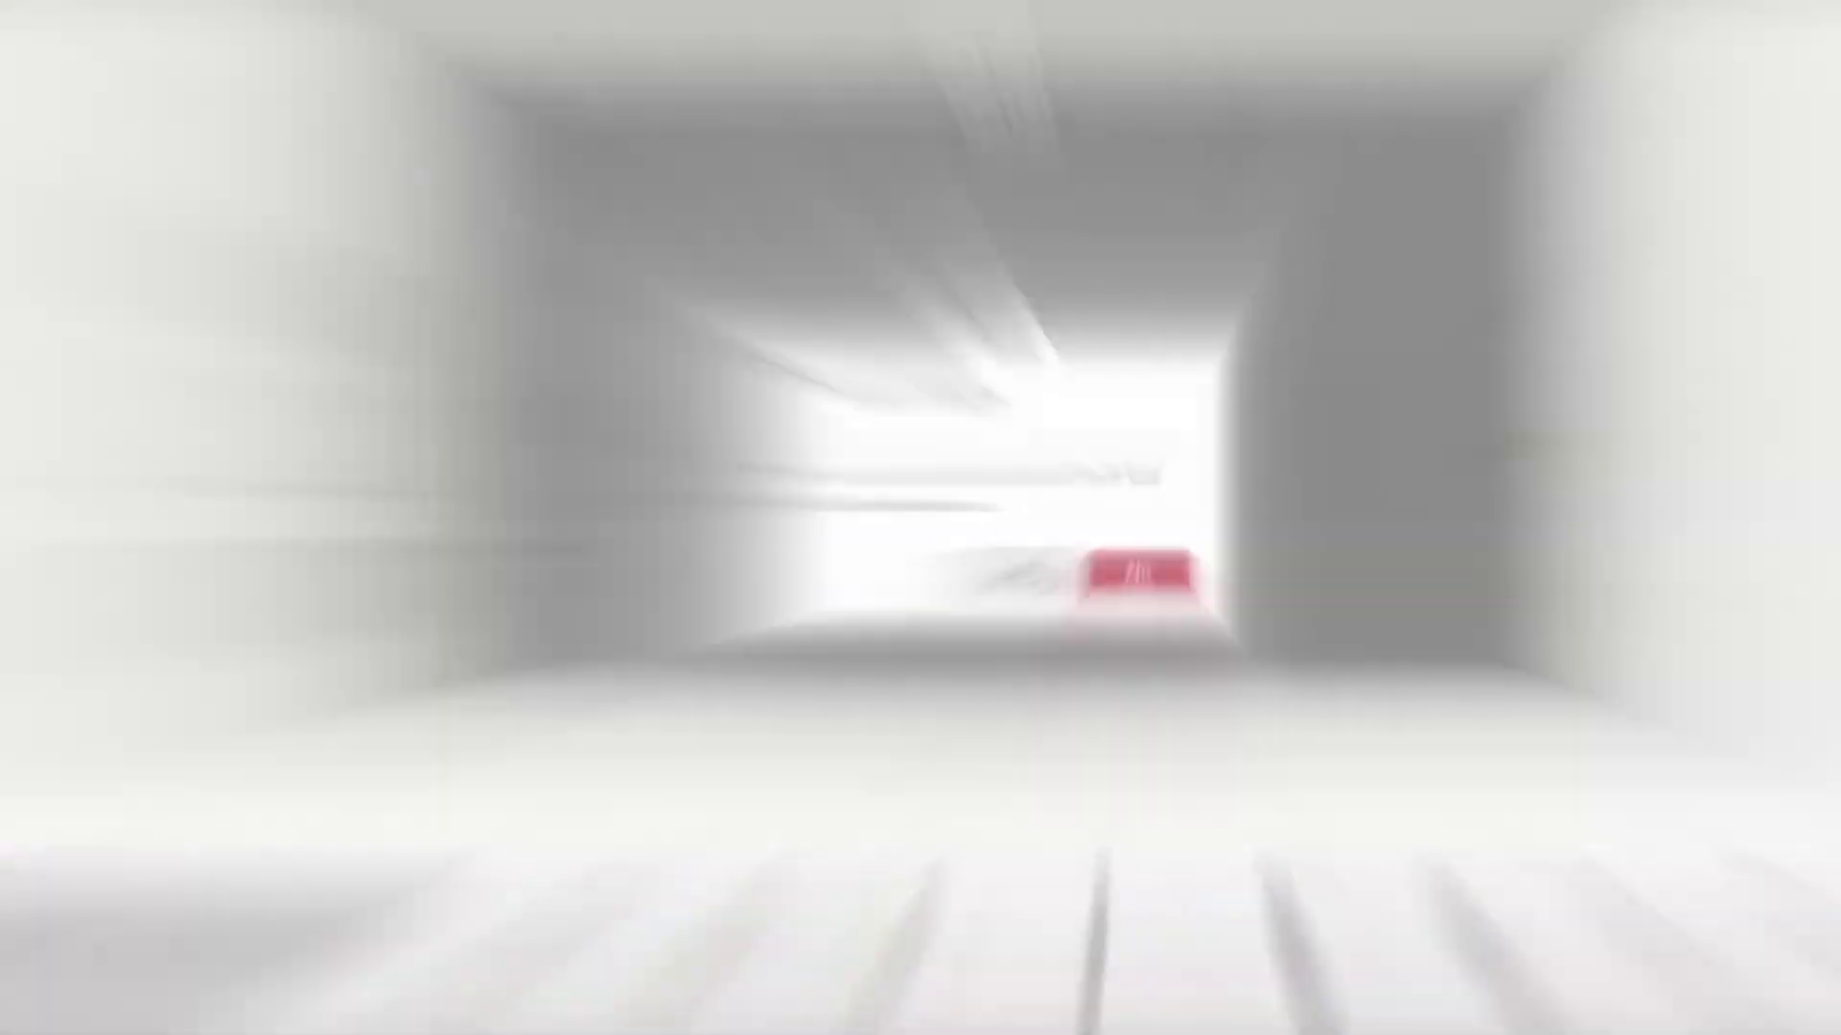